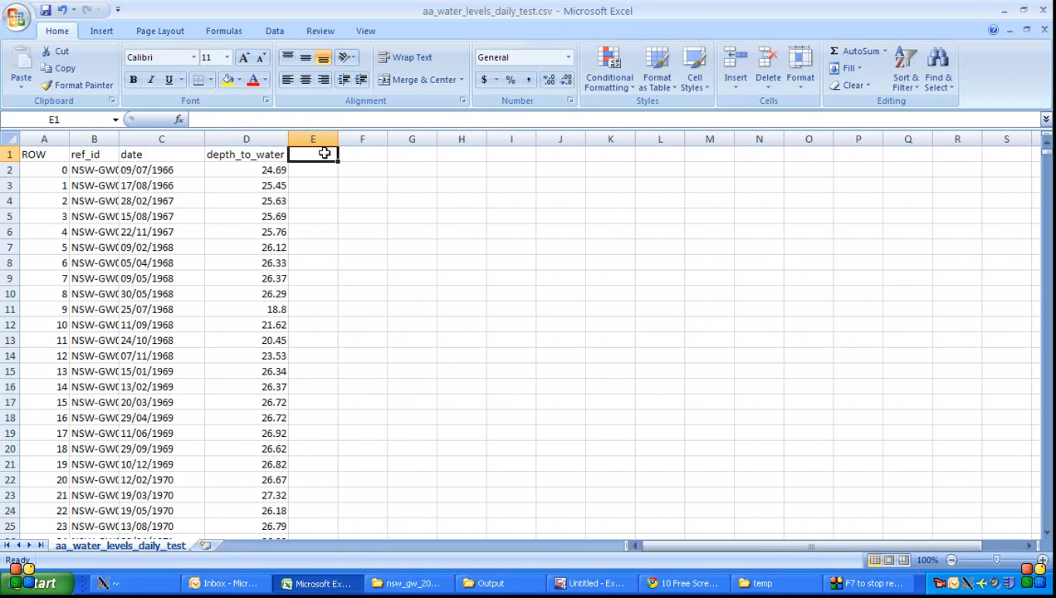
Fit the width of the ref_id column to its contents
key("Return")
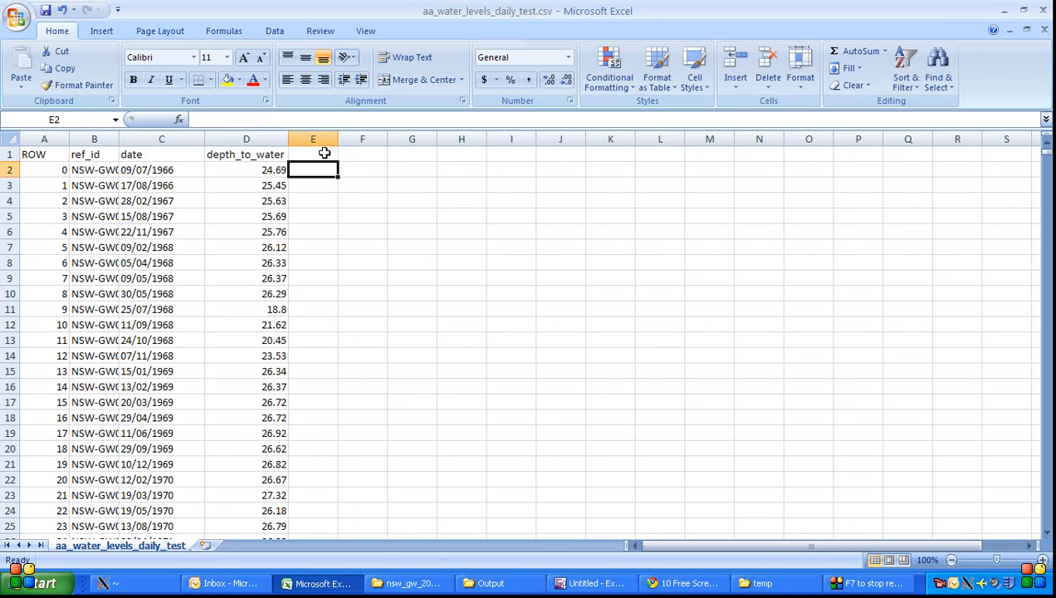
key("Page_Down")
key("Page_Down")
key("Page_Down")
key("Page_Up")
key("Page_Up")
key("Page_Up")
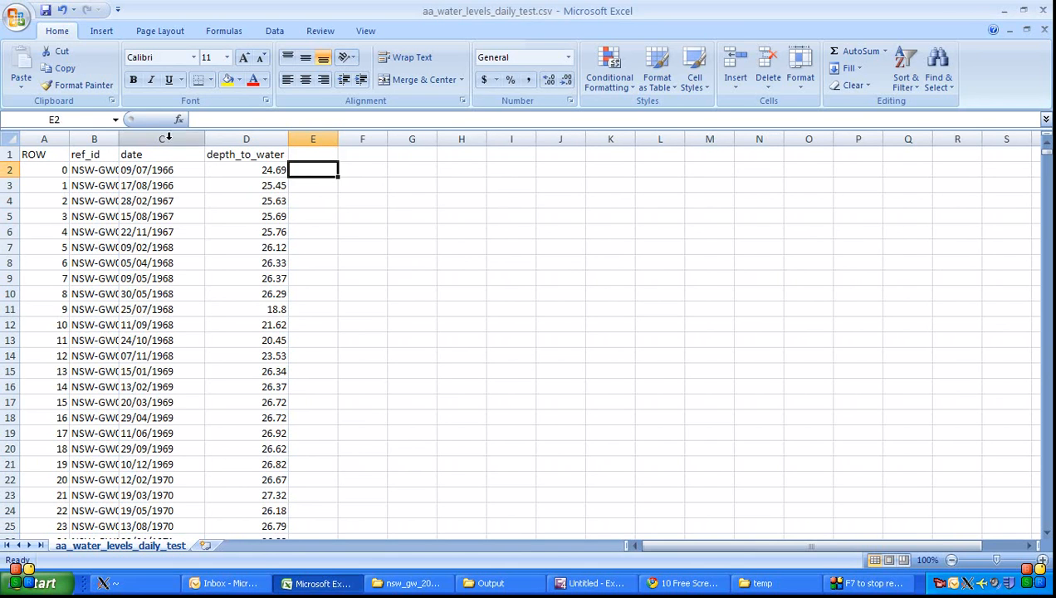
double_click(119, 139)
left_click(199, 169)
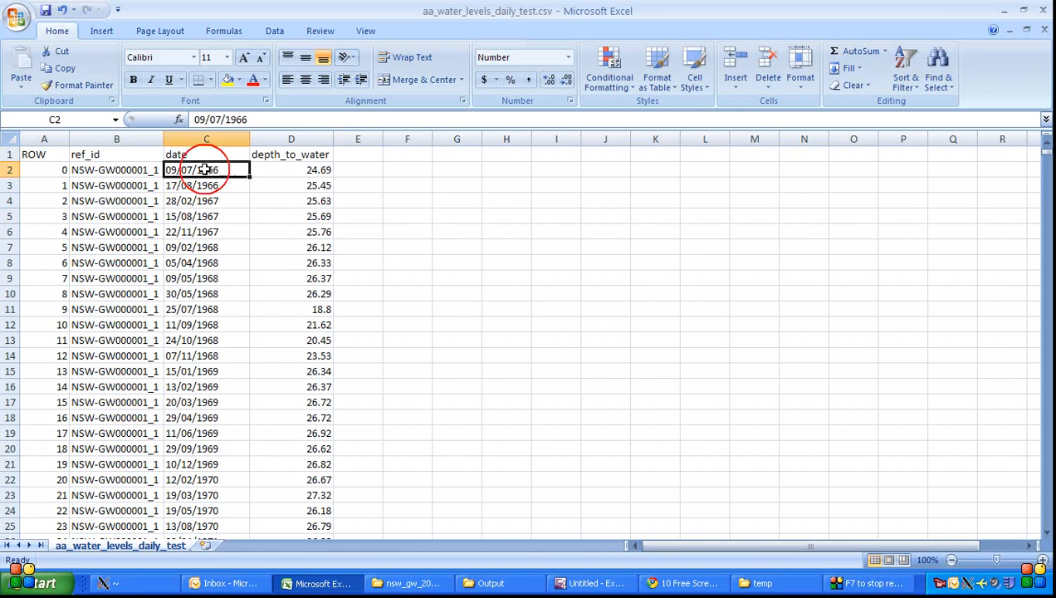
Examine the dated water-level records from the first row down to the last row of the date column
scroll(217, 185, "down", 20)
scroll(220, 186, "up", 20)
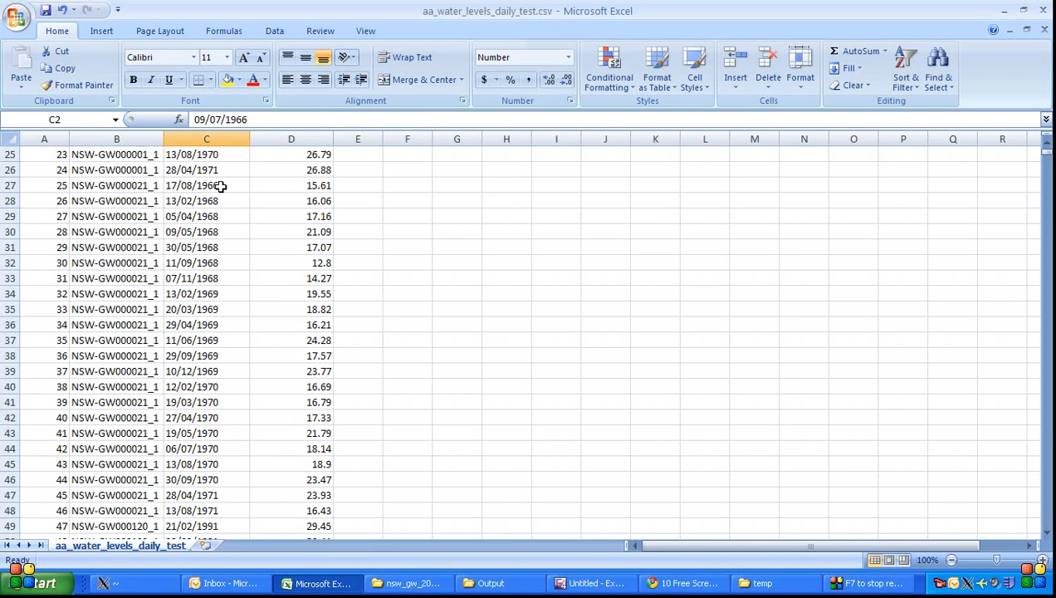
left_click(230, 260)
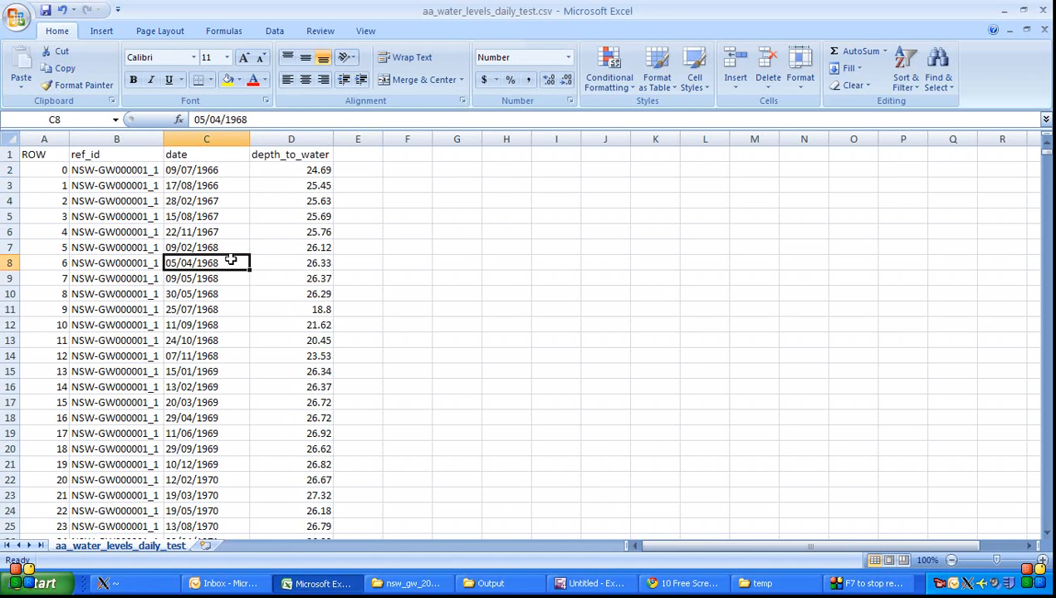
key("Page_Down")
key("Page_Down")
key("Page_Down")
key("Page_Down")
key("Page_Down")
key("Page_Down")
key("Page_Down")
key("Page_Down")
key("Page_Down")
key("Page_Down")
key("Page_Down")
key("Page_Down")
key("Page_Down")
key("Page_Down")
key("Page_Down")
key("Page_Down")
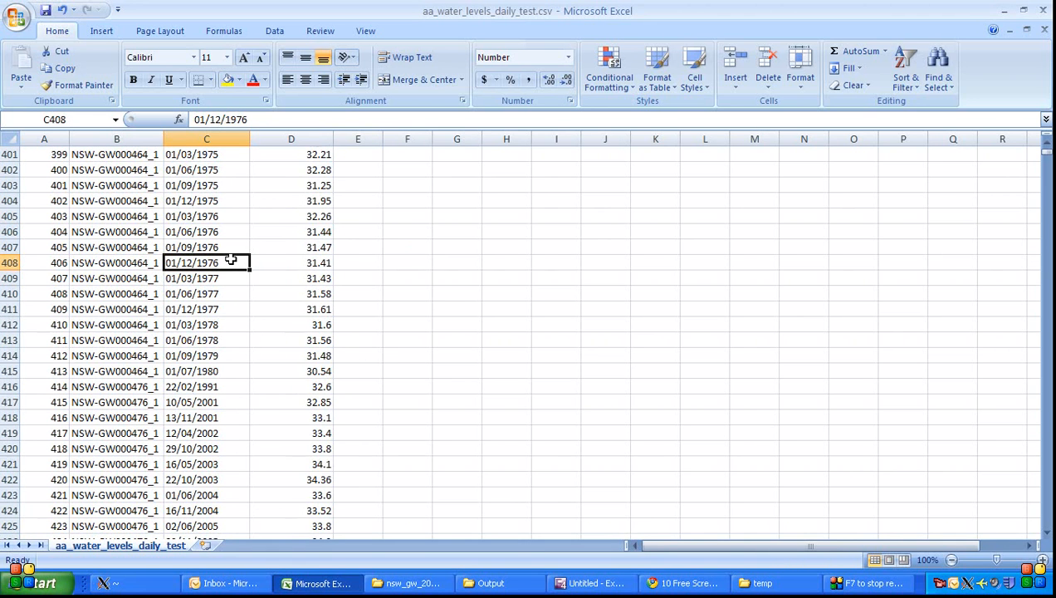
key("ctrl+Down")
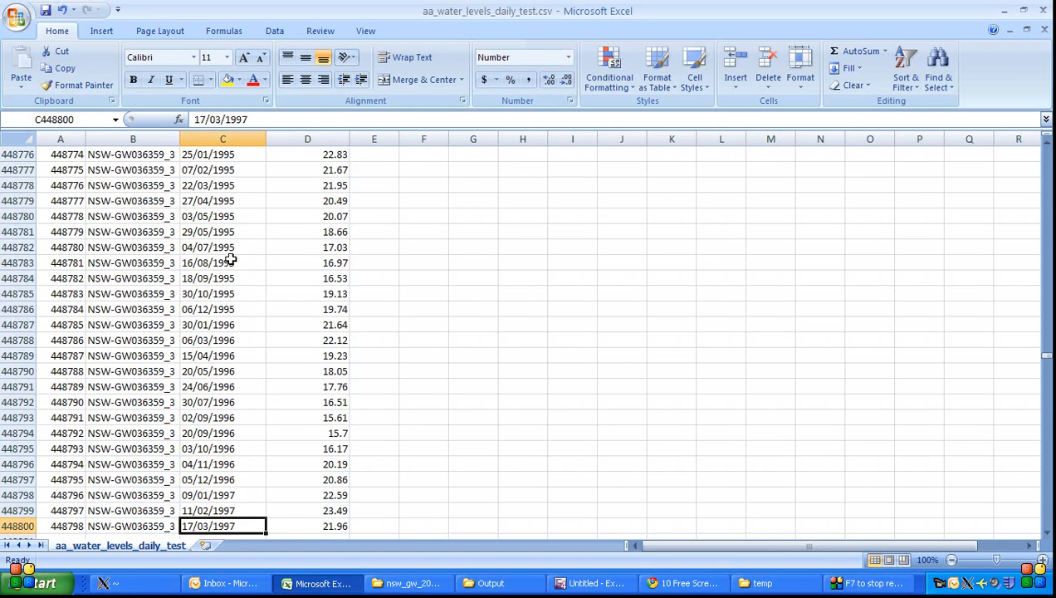
key("ctrl+Up")
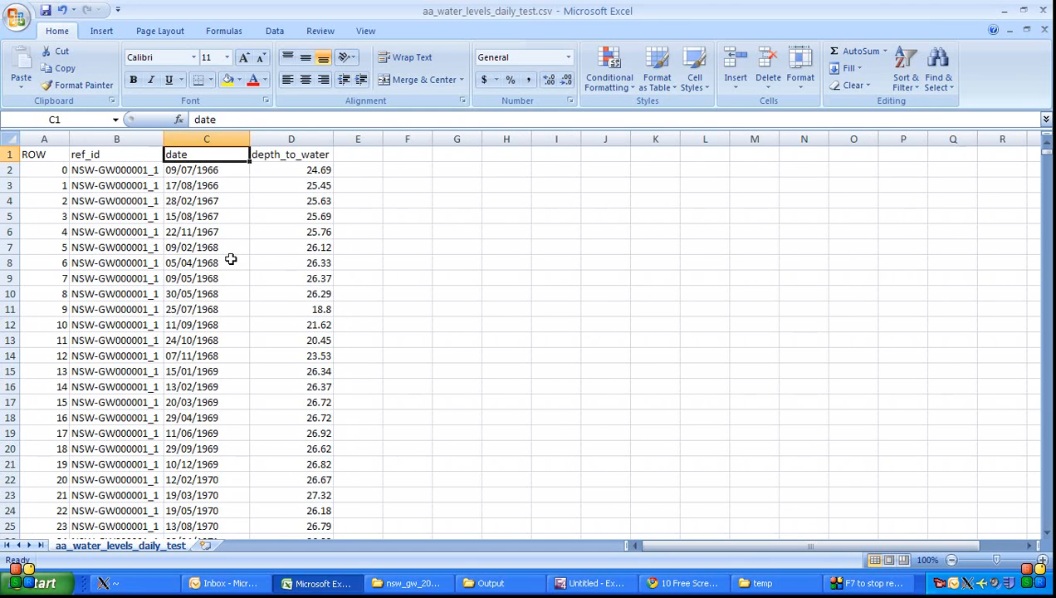
key("Down")
key("Right")
key("Right")
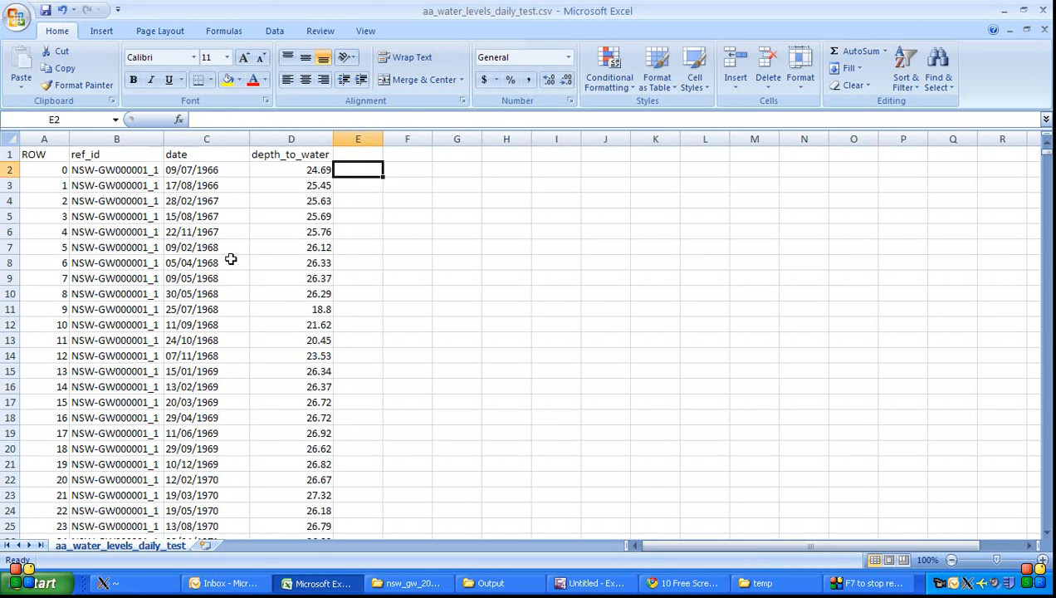
left_click(223, 168)
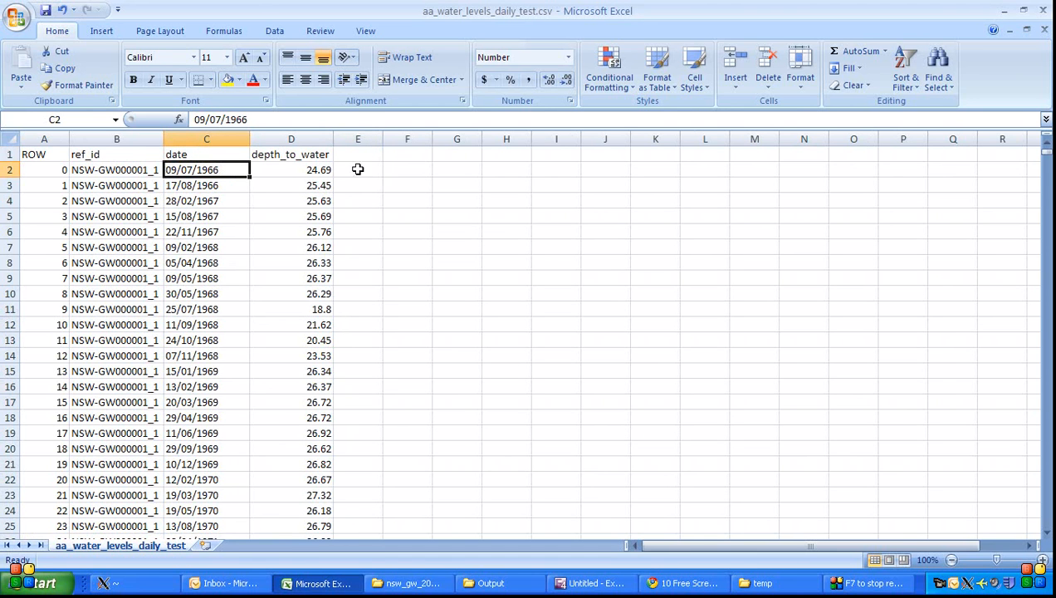
Insert a new column before depth_to_water and give it the header "year"
left_click(275, 139)
right_click(276, 139)
left_click(346, 224)
double_click(282, 157)
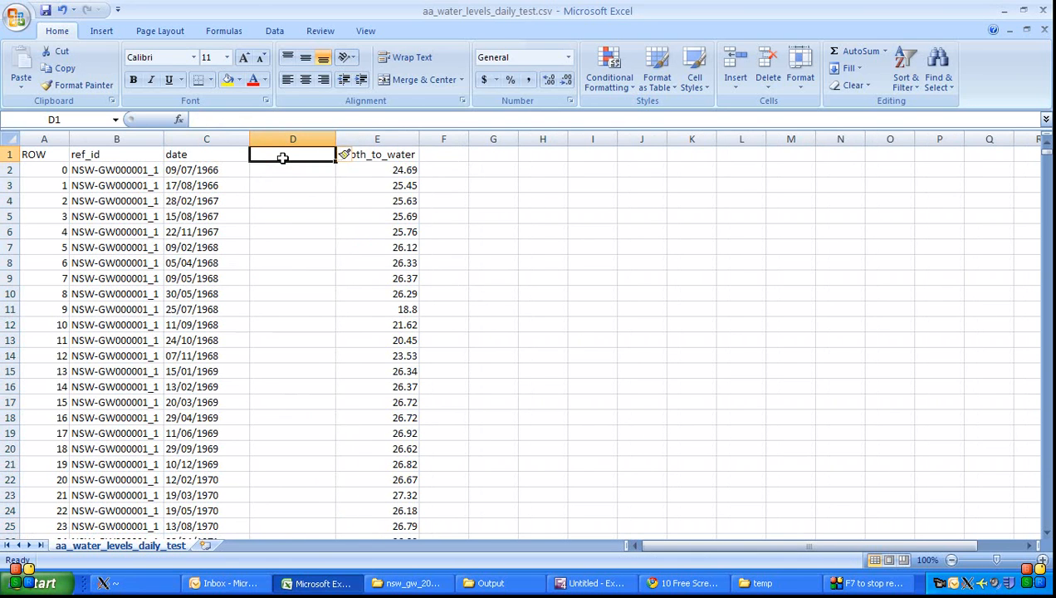
type("year")
key("Return")
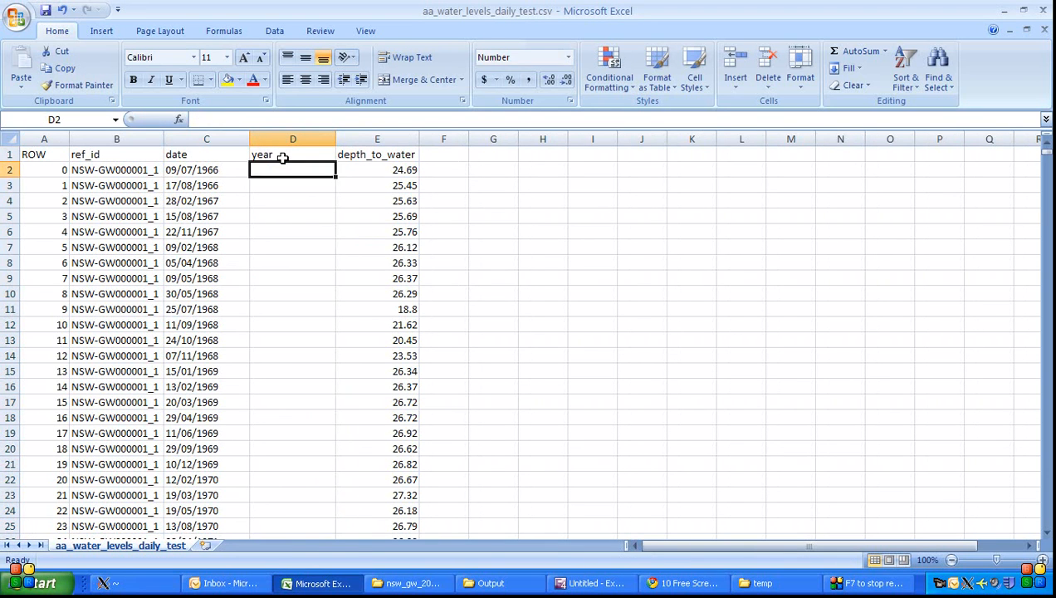
Enter the formula =YEAR(C2) in cell D2 to extract the year from the first date
key("Left")
key("Right")
type("=yea")
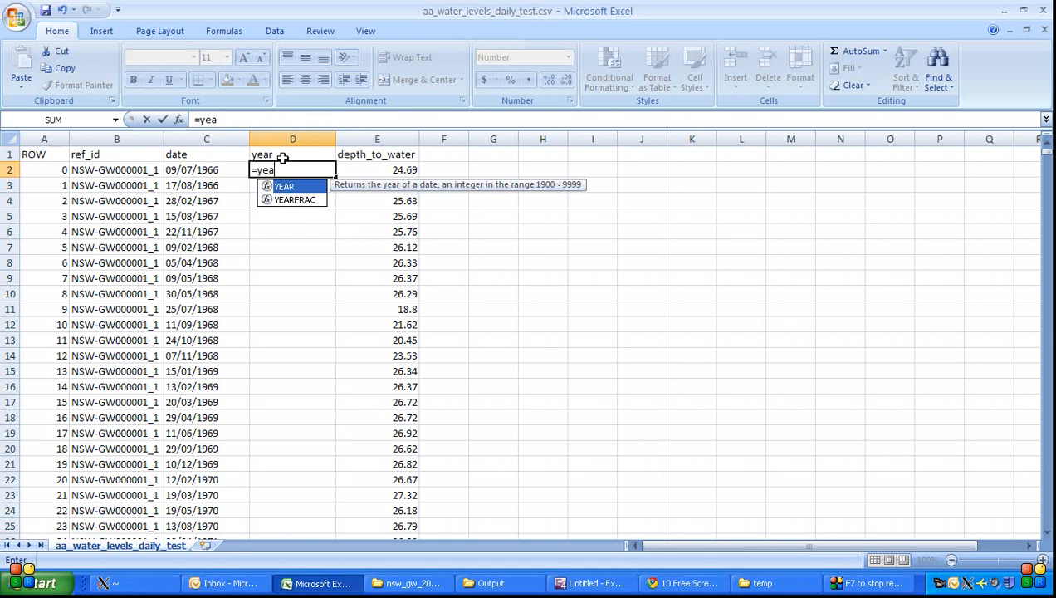
type("r(")
left_click(193, 170)
type(")")
key("Return")
key("Up")
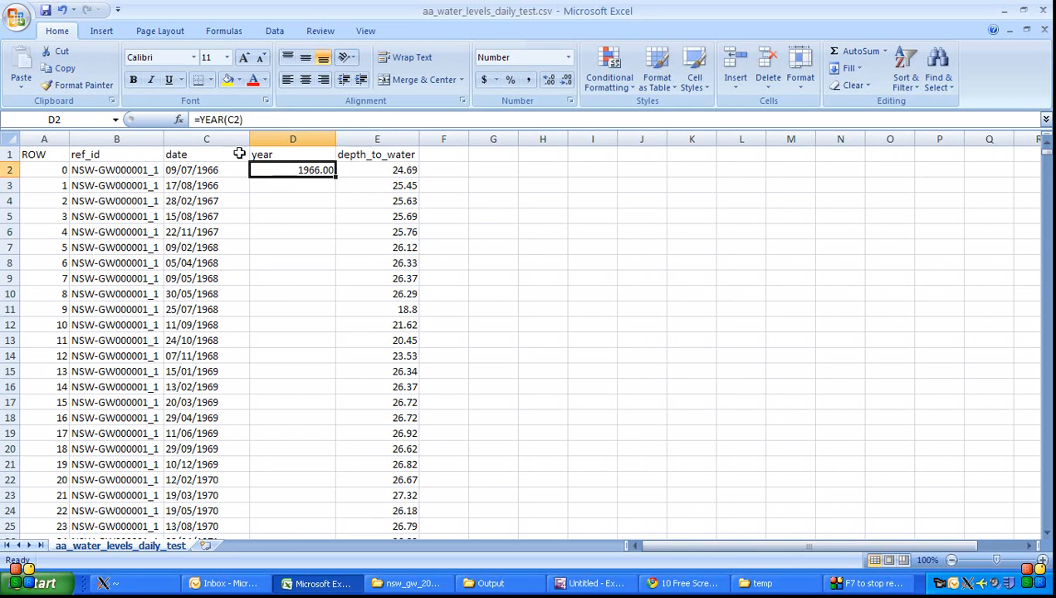
Format the whole year column as Number with 0 decimal places
right_click(271, 139)
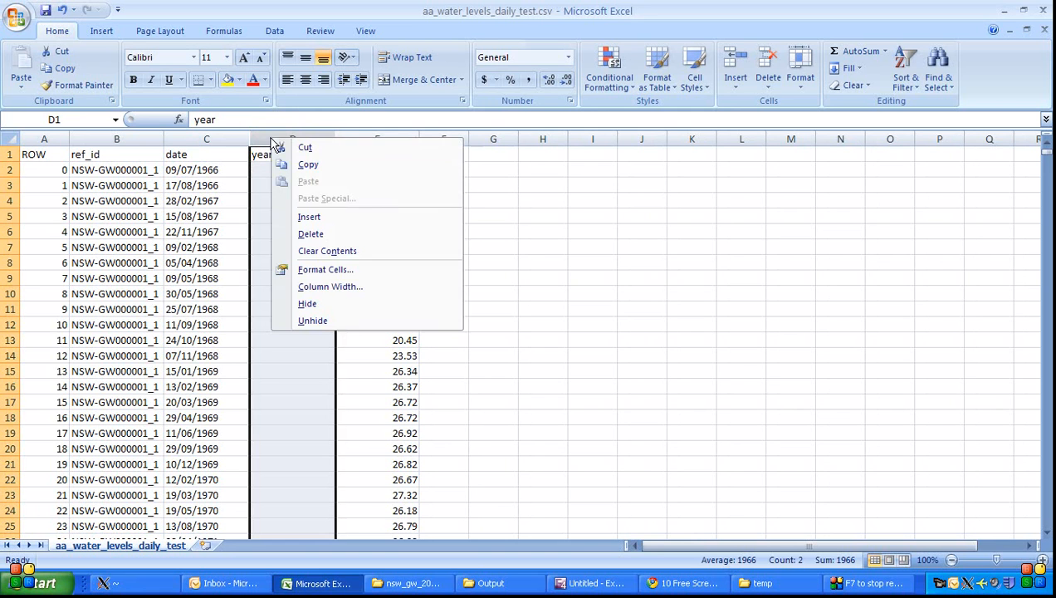
left_click(324, 269)
left_click(198, 158)
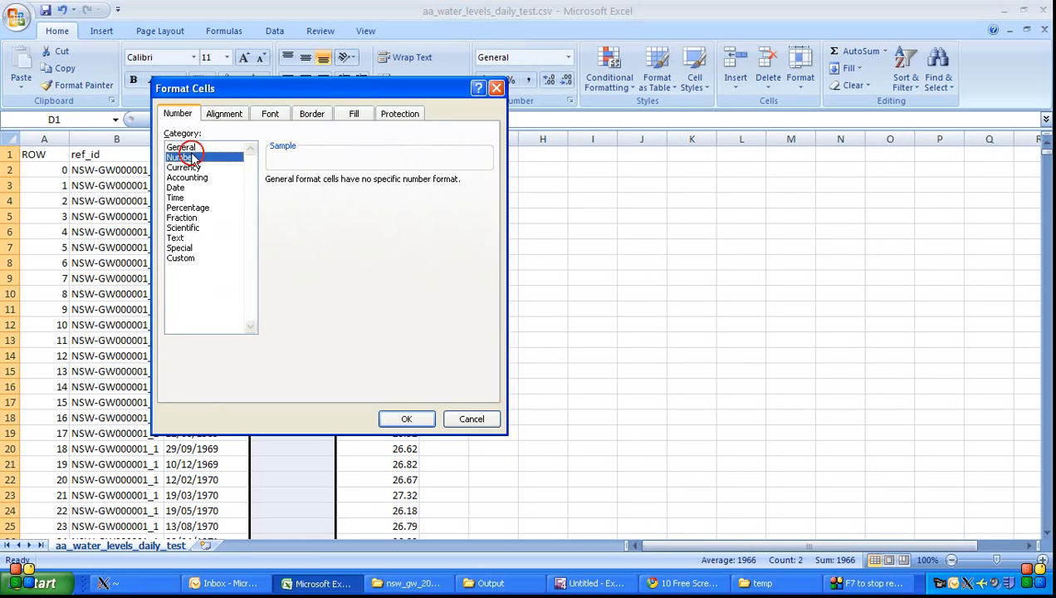
left_click(367, 186)
left_click(367, 186)
left_click(408, 419)
left_click(292, 183)
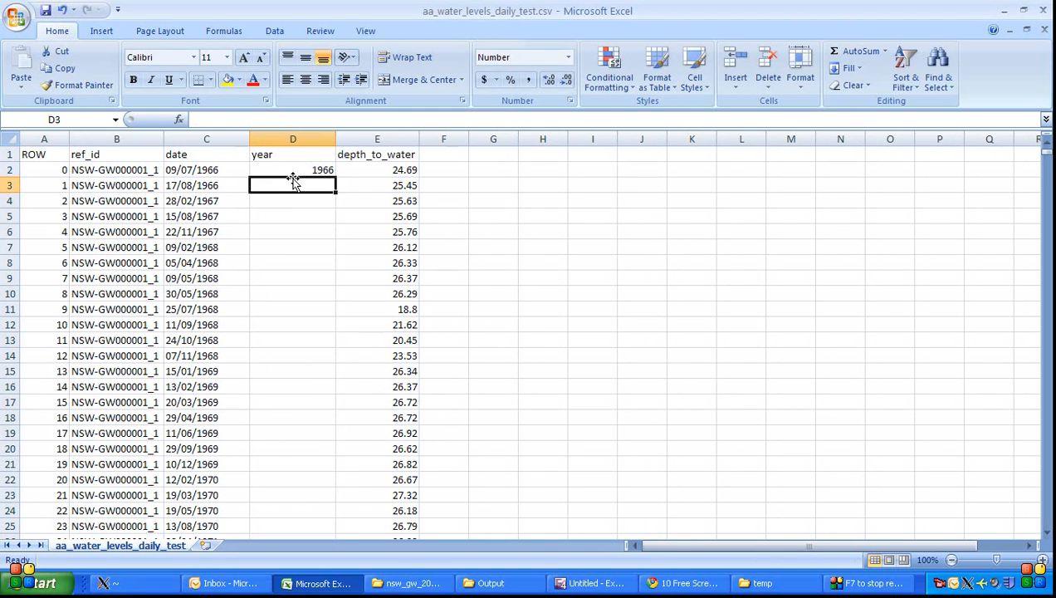
Copy the year formula from D2 down the column to the last data row, D448800
key("Up")
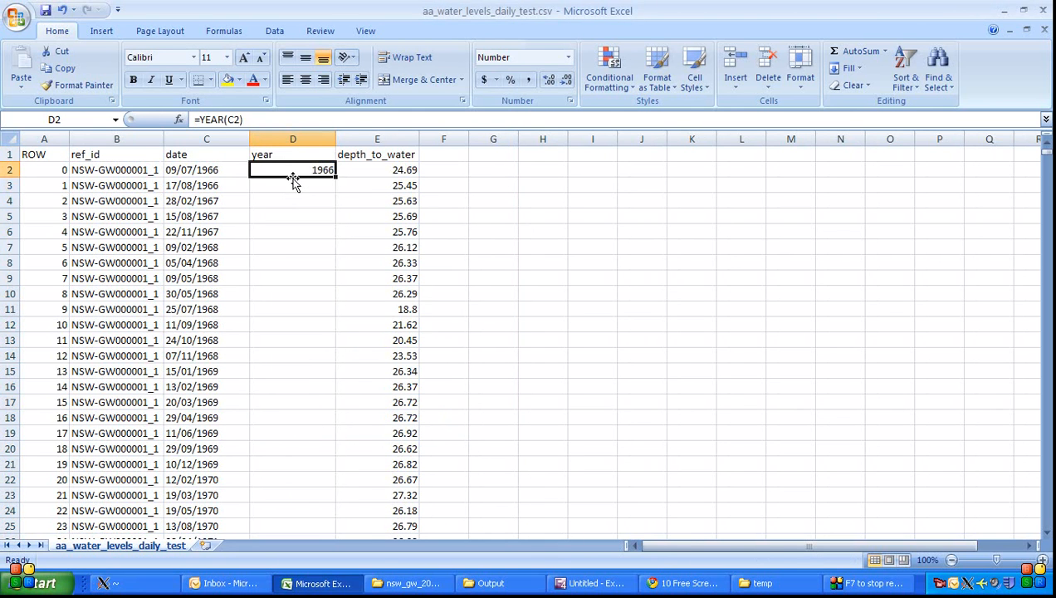
key("ctrl+c")
key("Left")
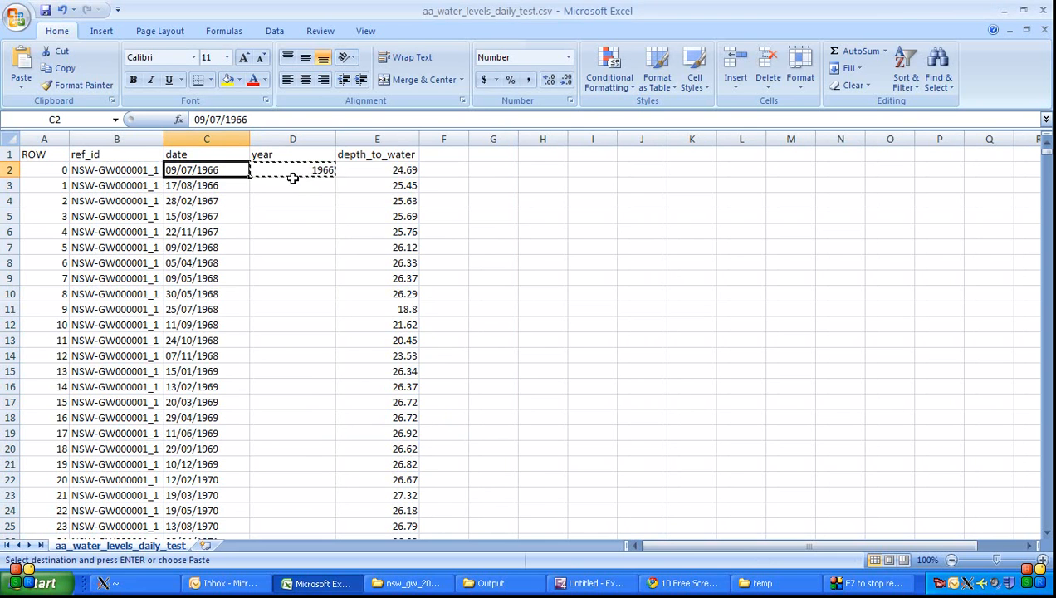
key("Right")
key("Left")
key("ctrl+Down")
key("Right")
key("ctrl+shift+Up")
key("ctrl+v")
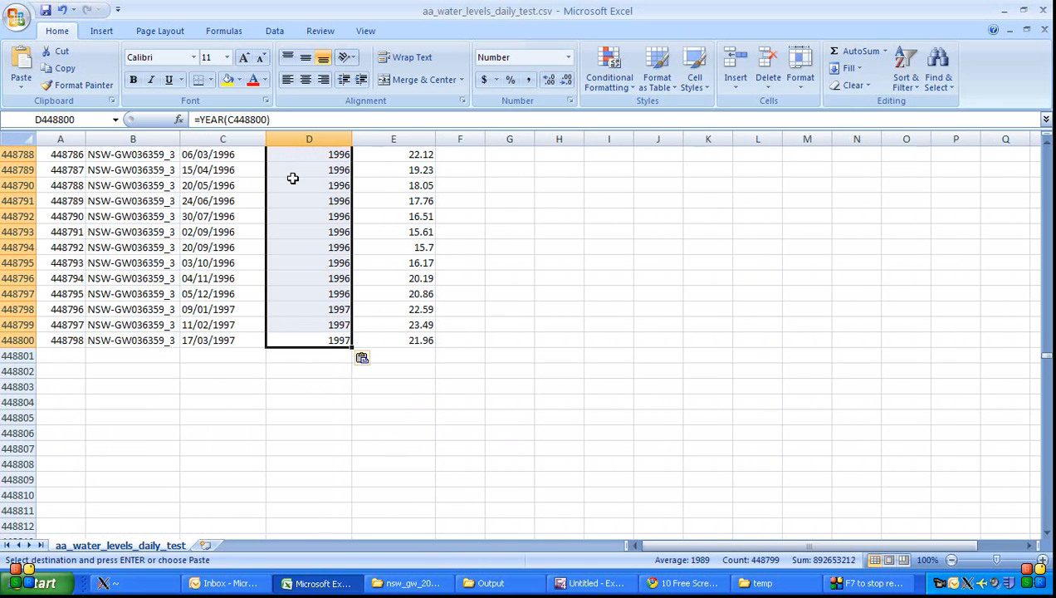
key("Up")
key("ctrl+Up")
key("Down")
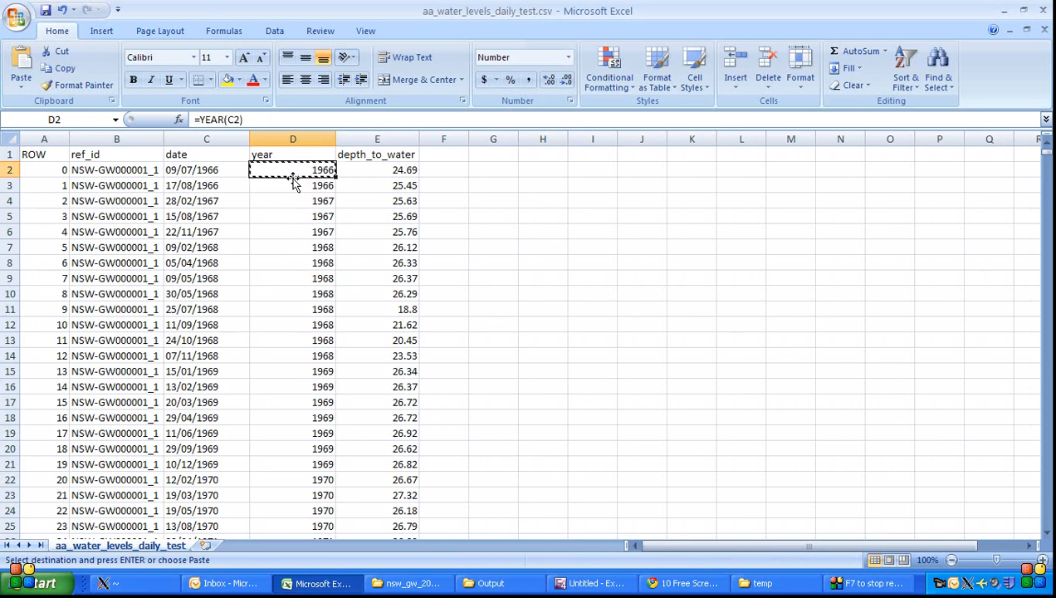
key("Escape")
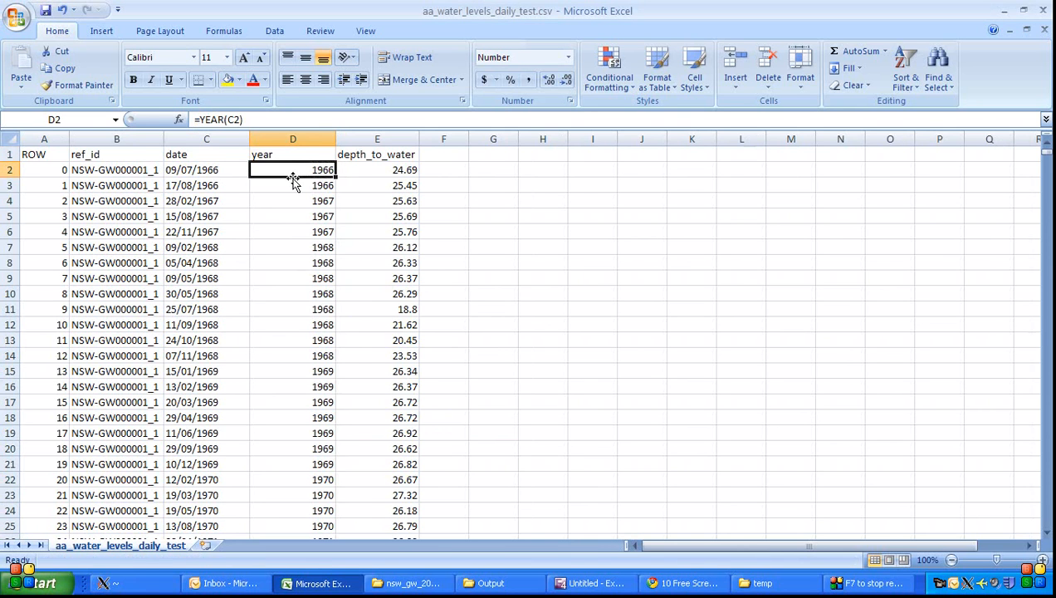
key("Right")
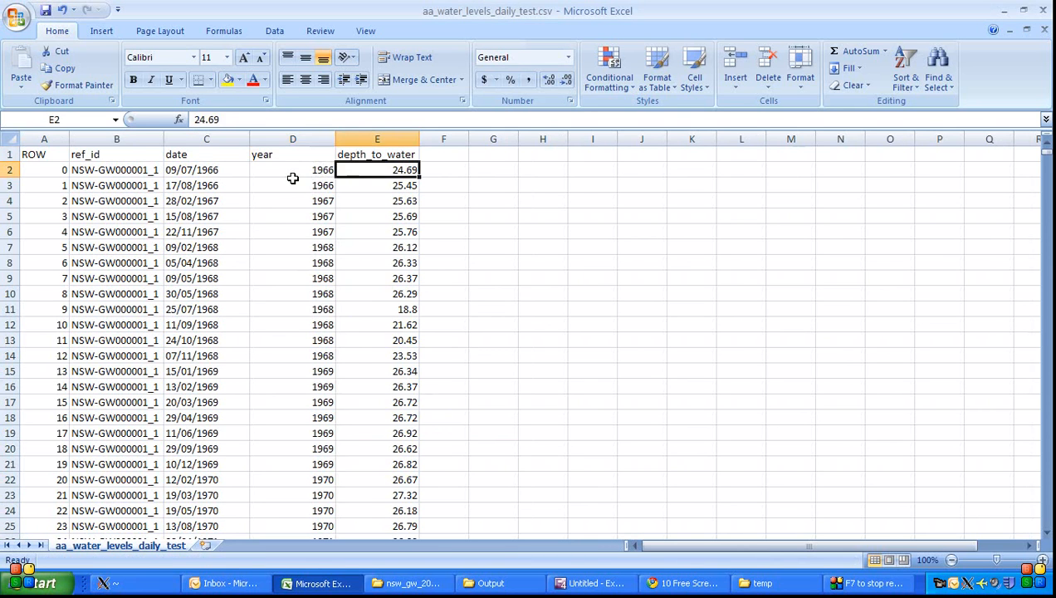
key("Left")
key("Right")
key("Left")
key("Down")
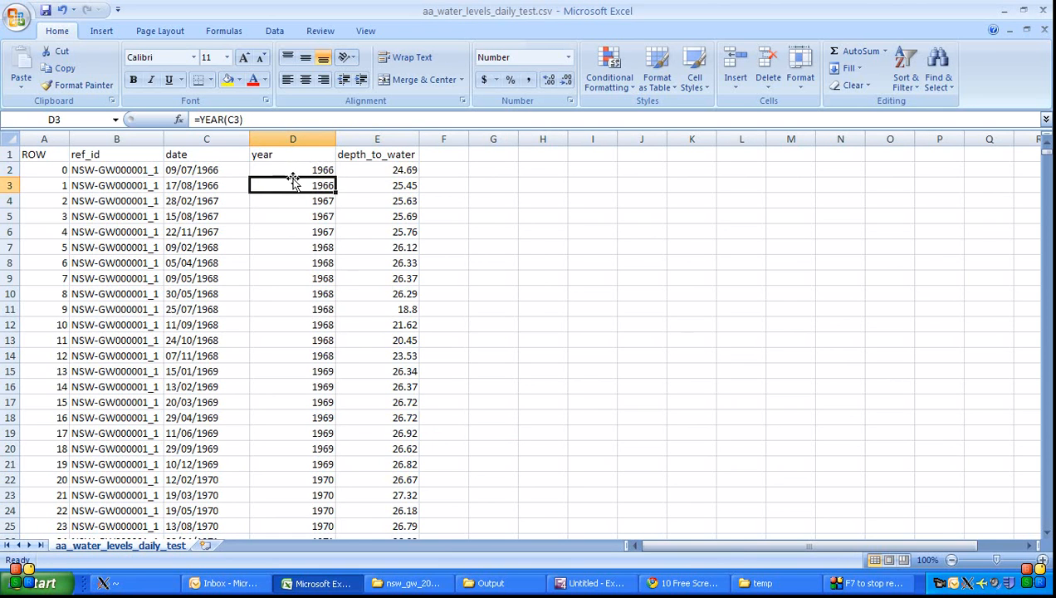
key("Up")
key("Up")
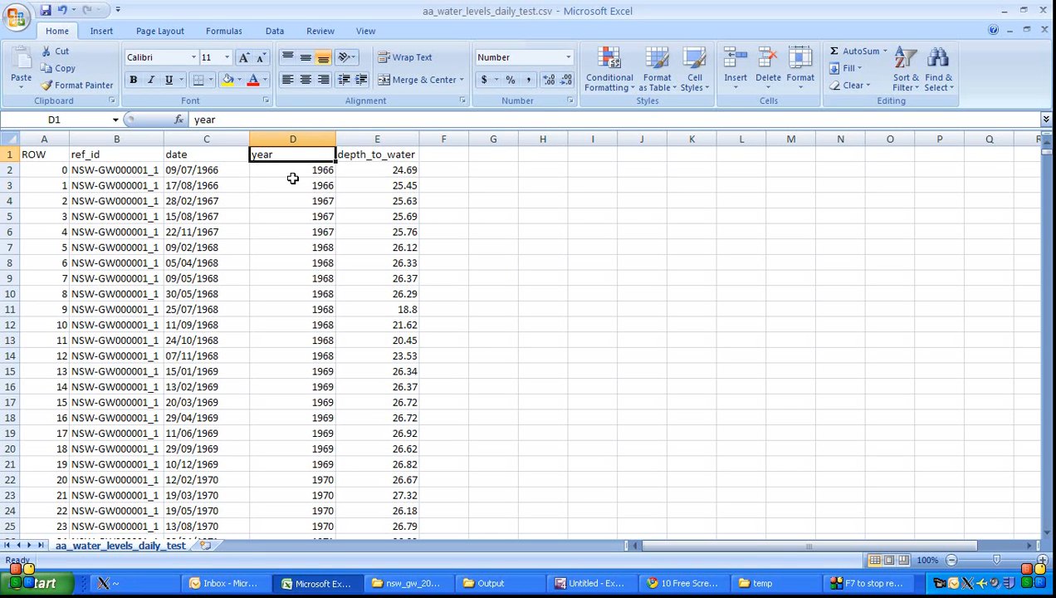
key("Right")
key("Left")
key("Down")
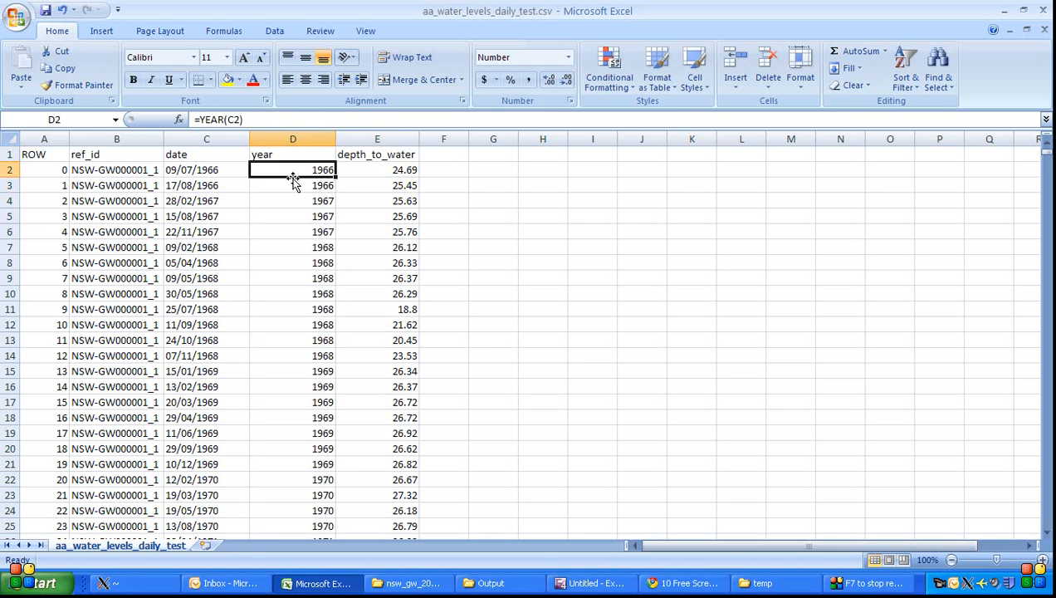
Select the year and depth_to_water data with headers, D1:E448800, and start creating a PivotTable from it
key("Up")
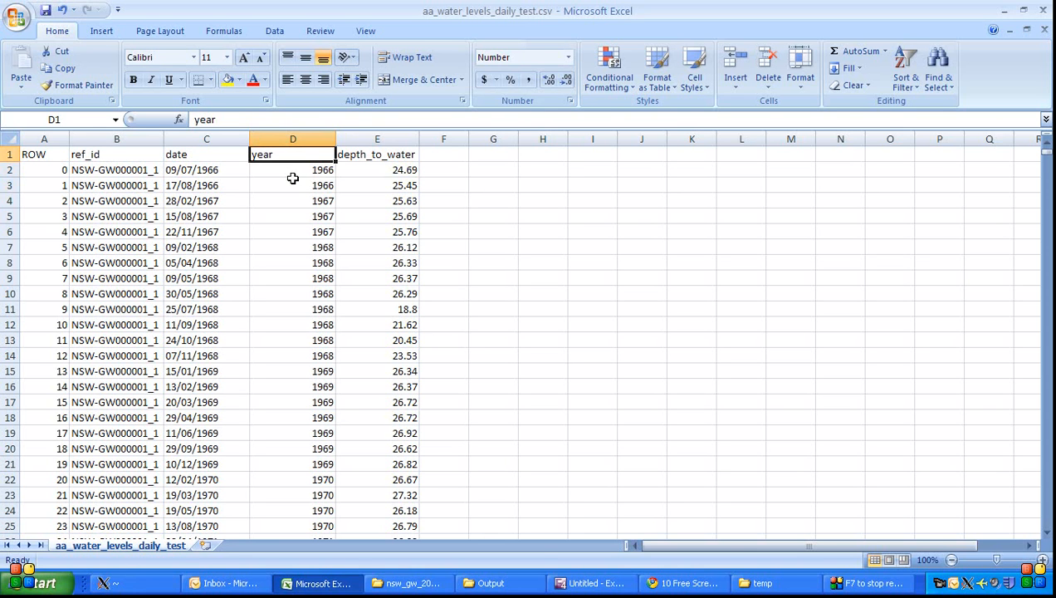
key("shift+Right")
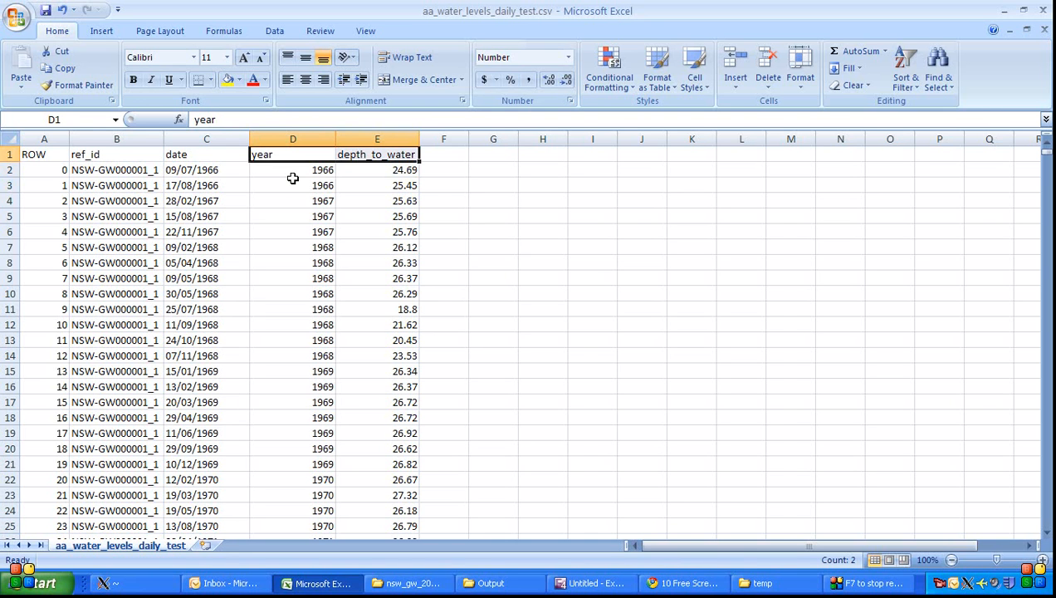
key("ctrl+shift+Down")
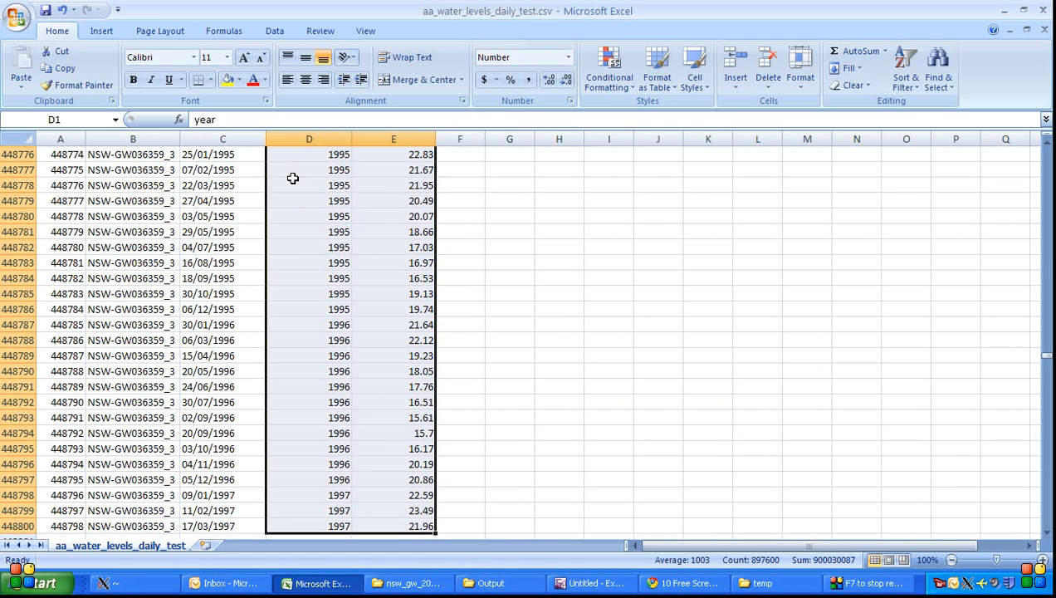
left_click(107, 33)
left_click(23, 60)
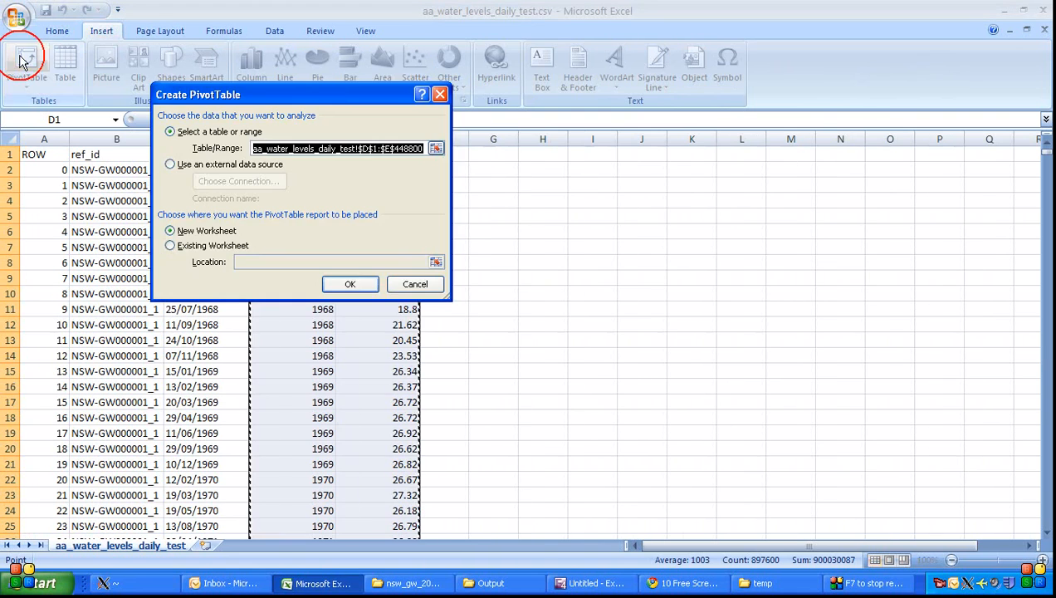
Set the PivotTable to be placed in the existing worksheet at cell H2
left_click_drag(335, 98, 636, 130)
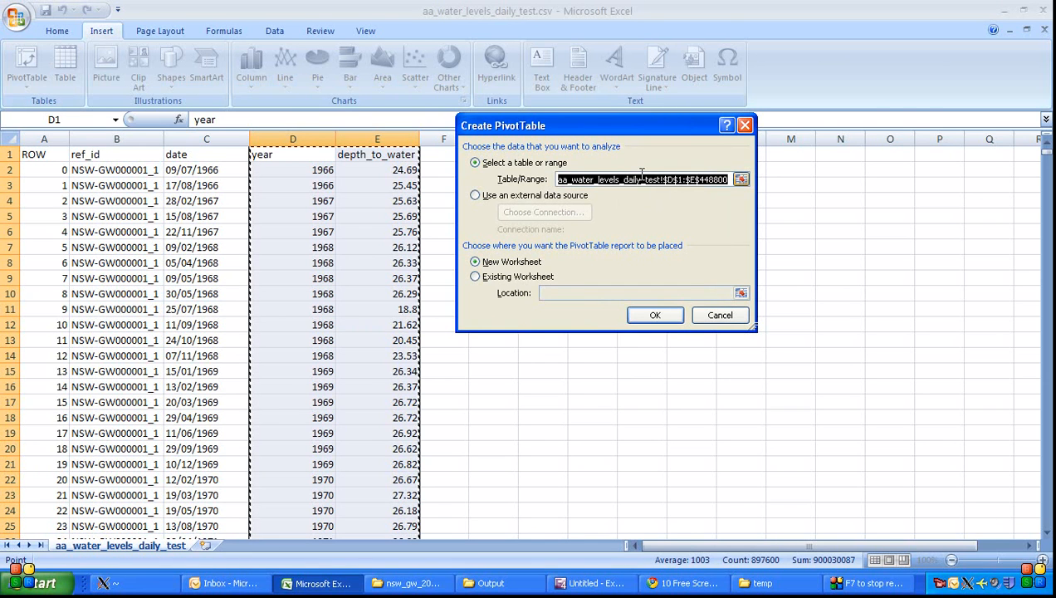
left_click(500, 282)
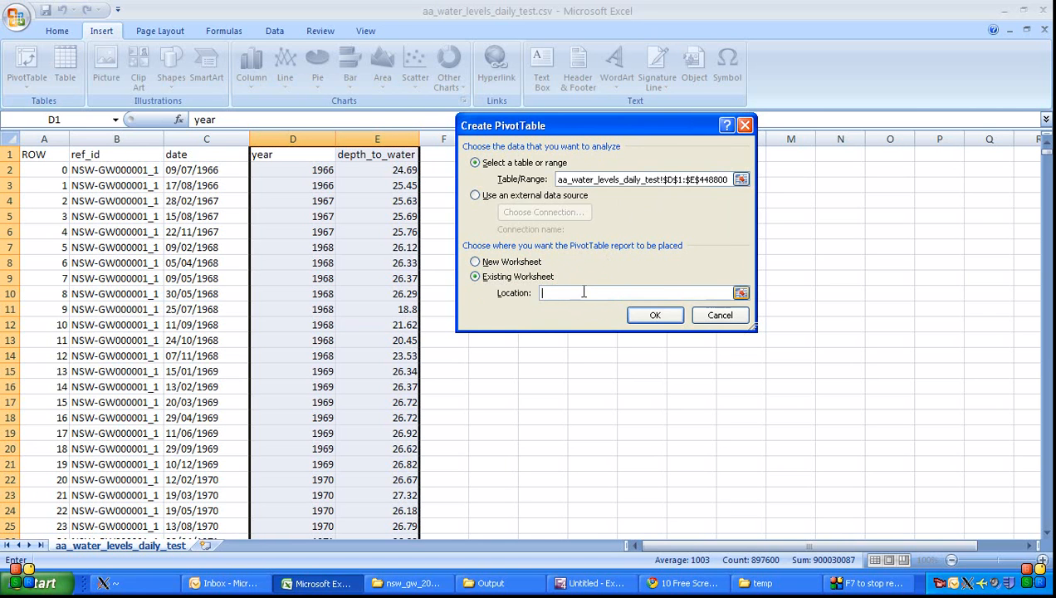
left_click(740, 293)
left_click_drag(647, 120, 692, 74)
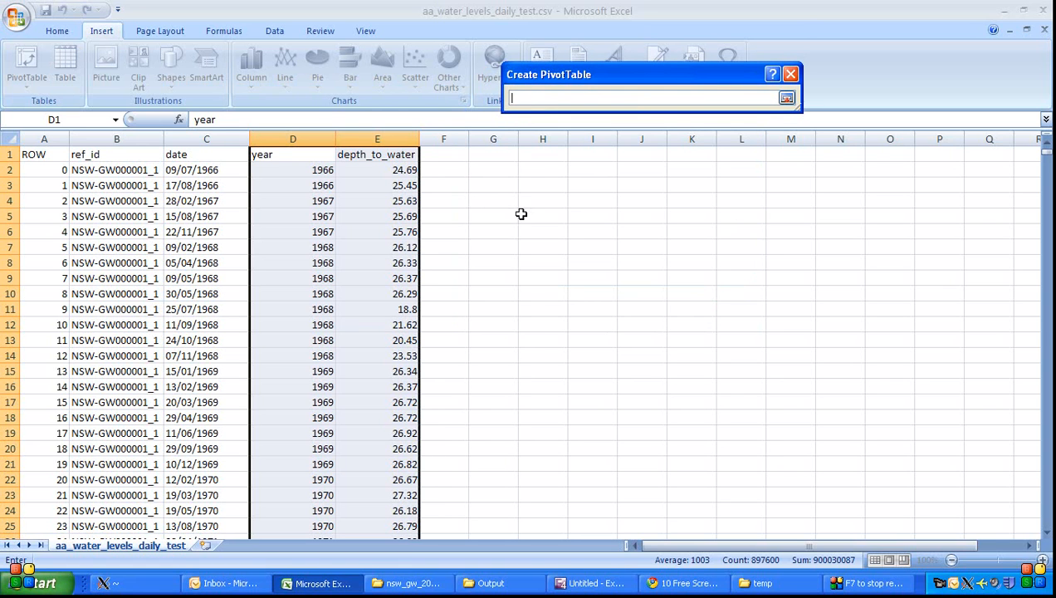
left_click(548, 170)
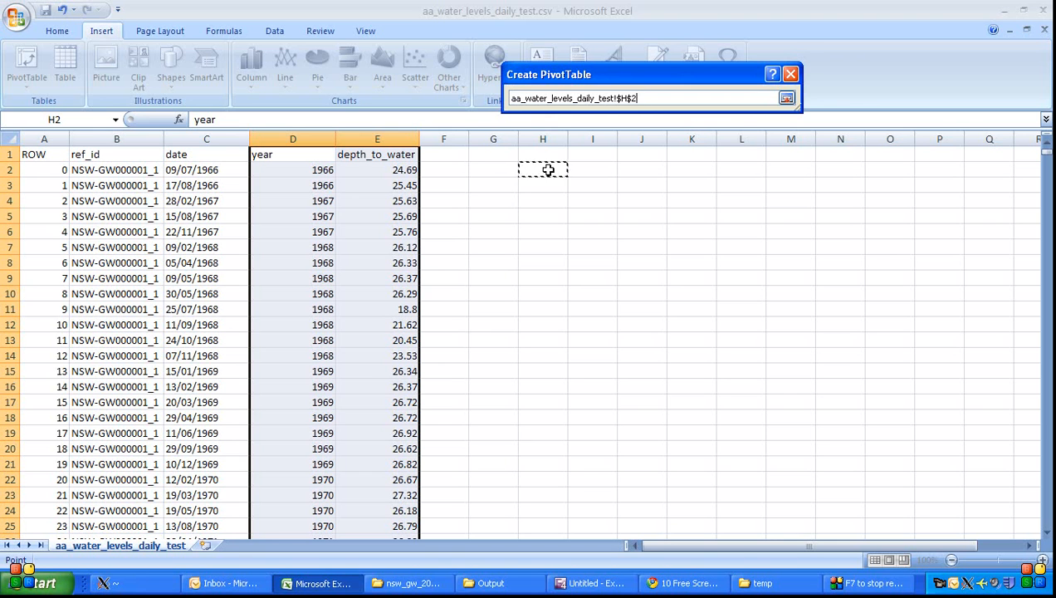
key("Return")
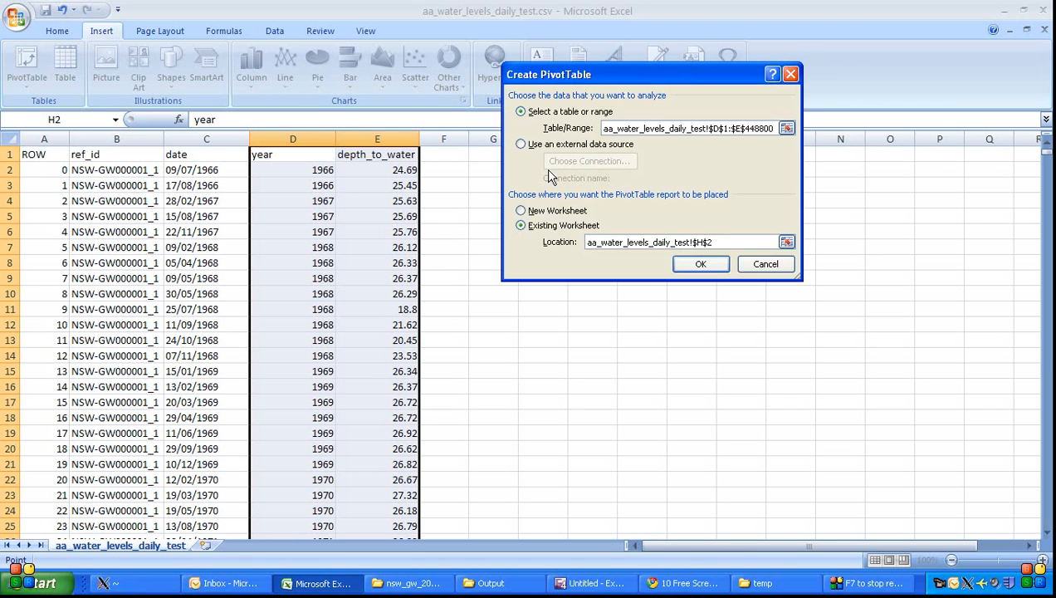
Create the PivotTable at H2 with year as row labels and depth_to_water as values
left_click(701, 264)
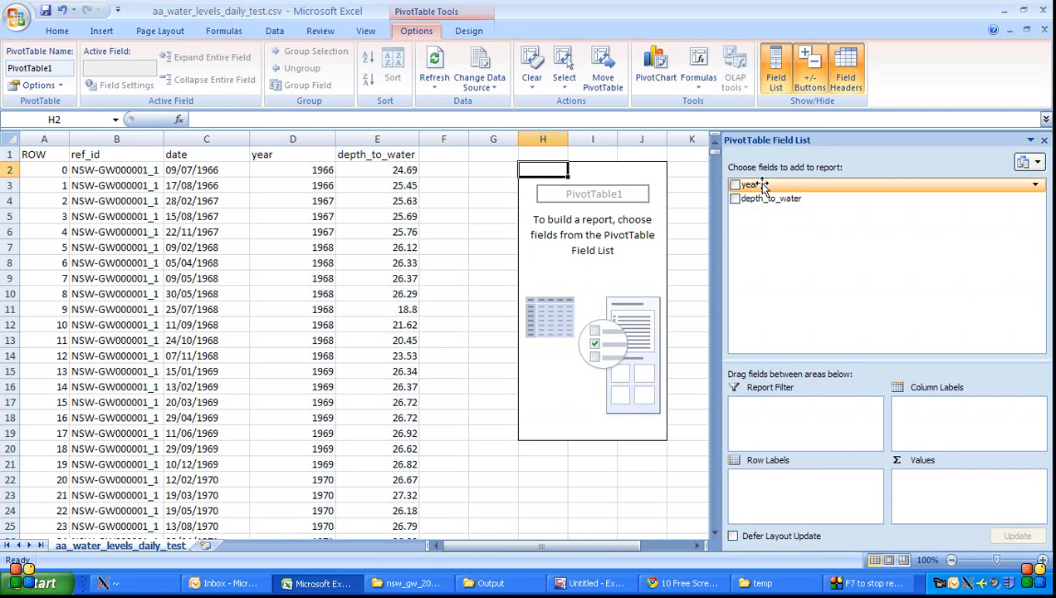
left_click_drag(762, 184, 803, 475)
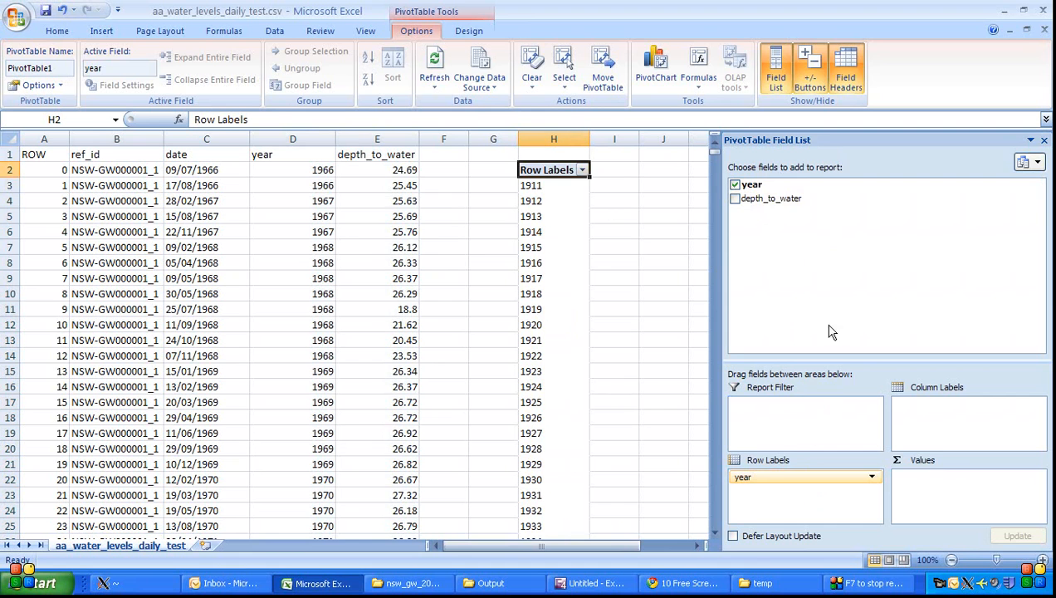
left_click_drag(770, 201, 951, 492)
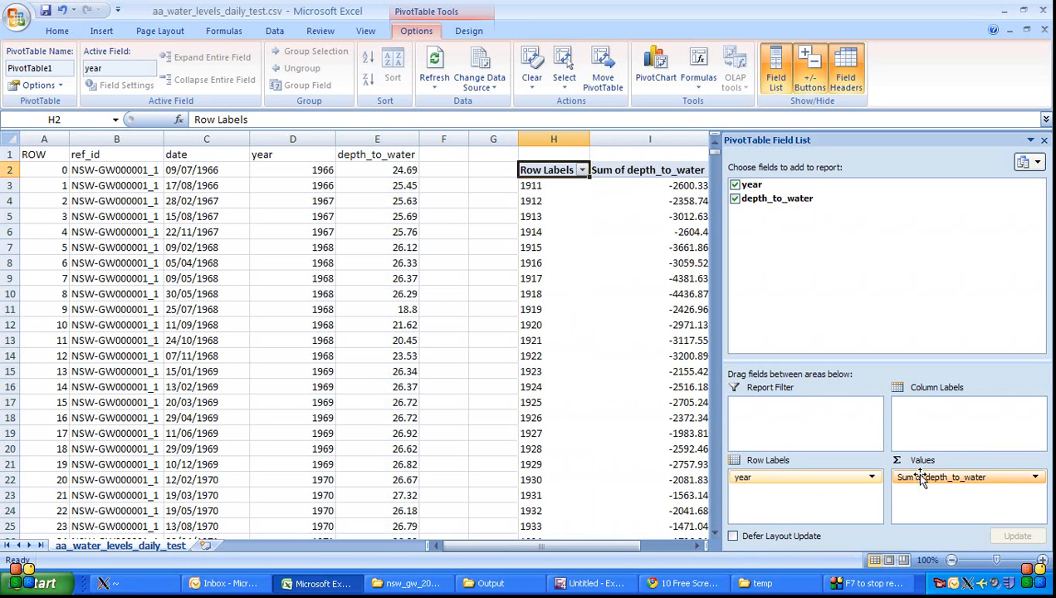
Summarize the PivotTable's depth_to_water values by Average and hide the field list
left_click(1035, 477)
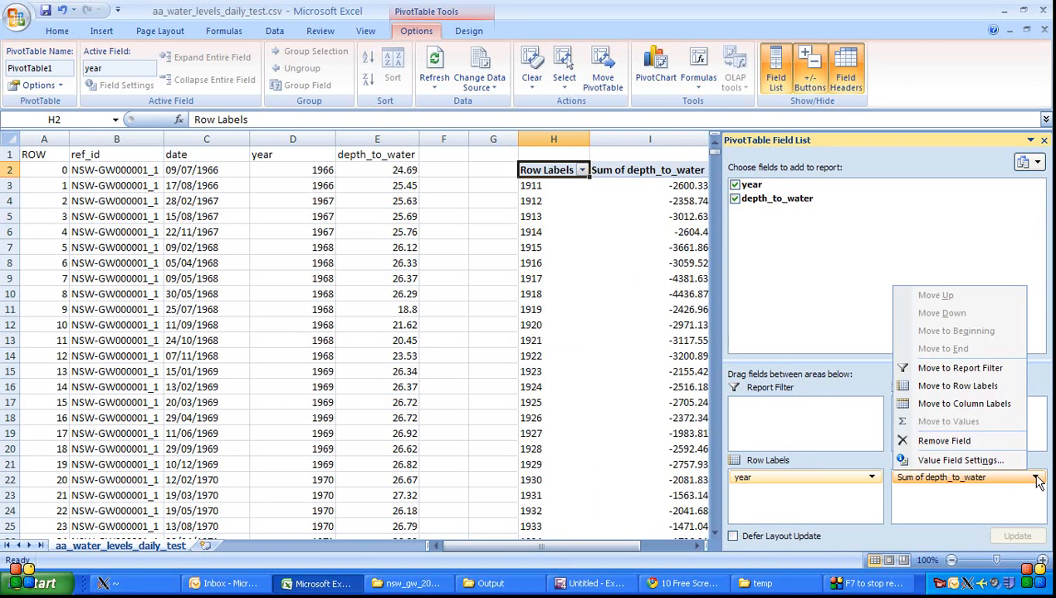
left_click(960, 460)
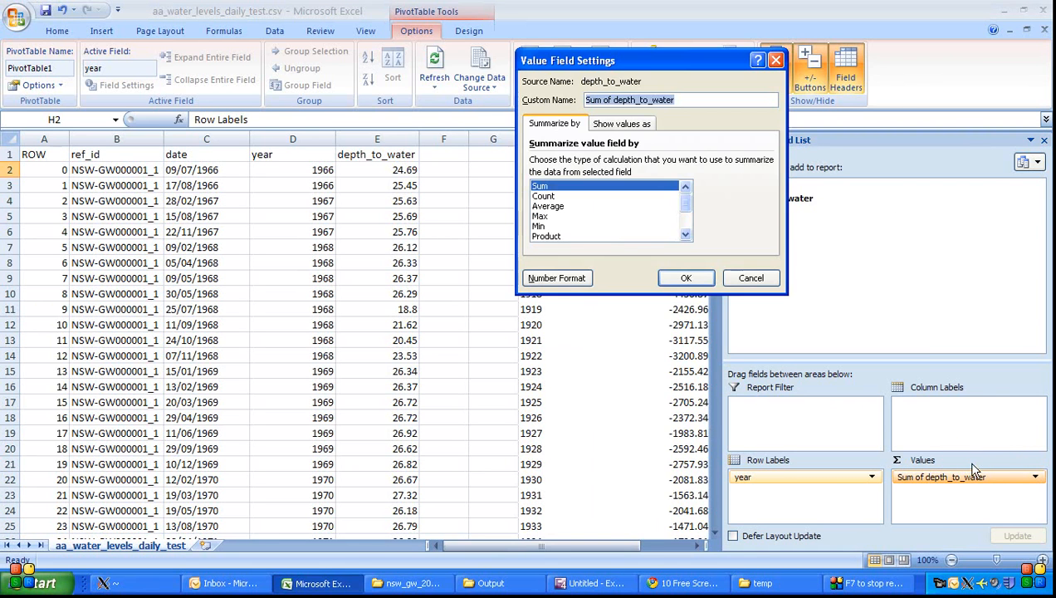
left_click(554, 206)
left_click(686, 279)
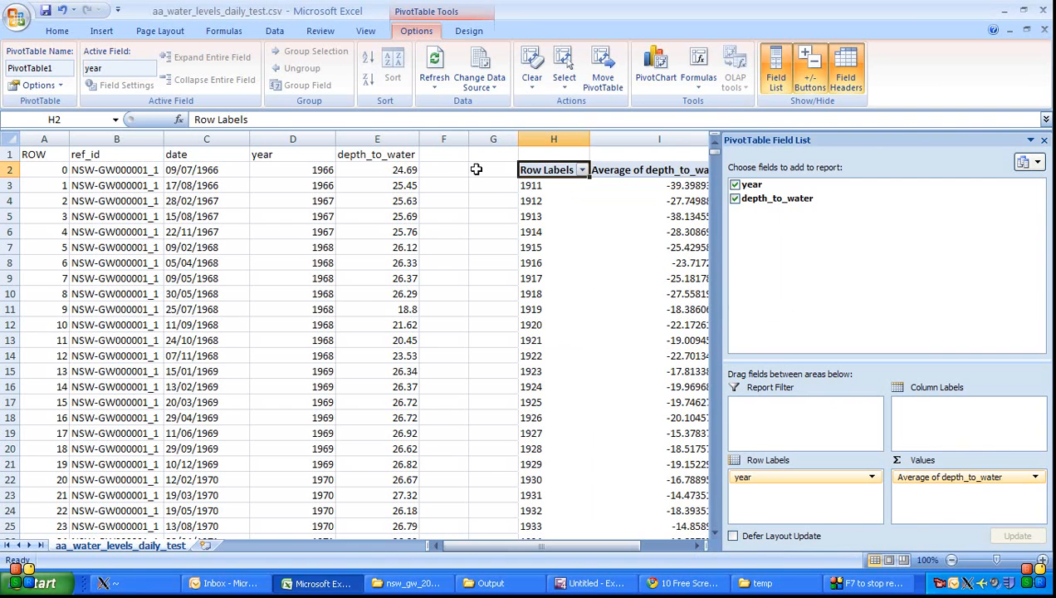
left_click(1043, 140)
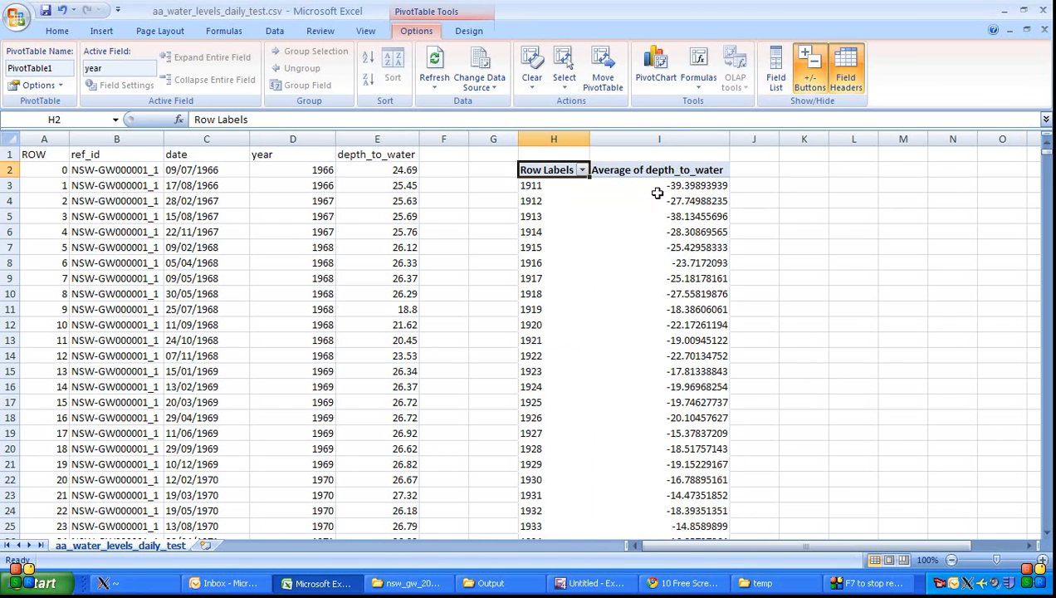
Examine the yearly depth_to_water averages in the PivotTable from the first year to the grand total
left_click(586, 188)
scroll(587, 328, "down", 20)
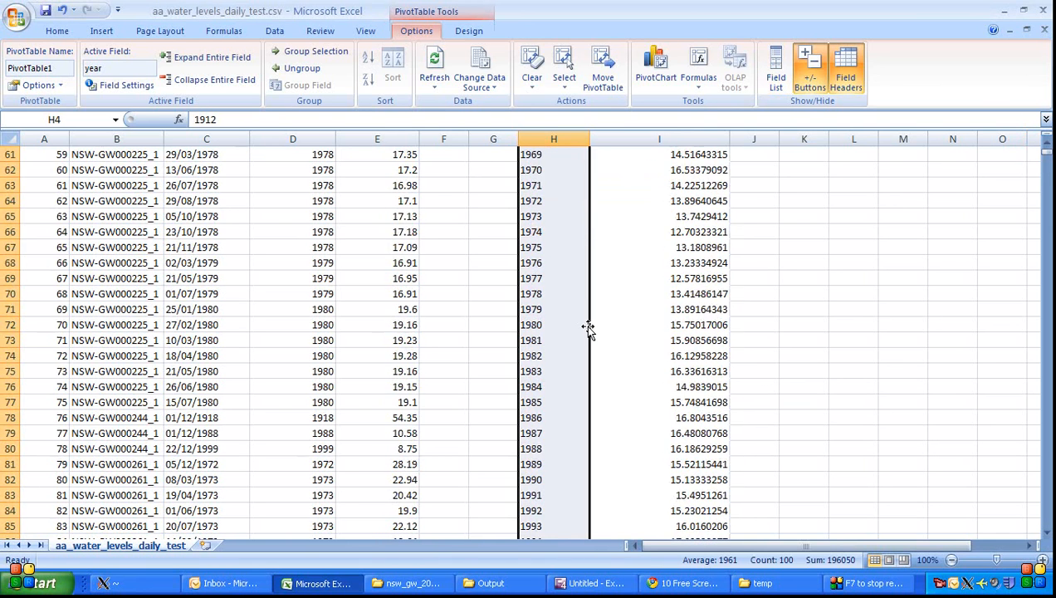
scroll(587, 328, "up", 20)
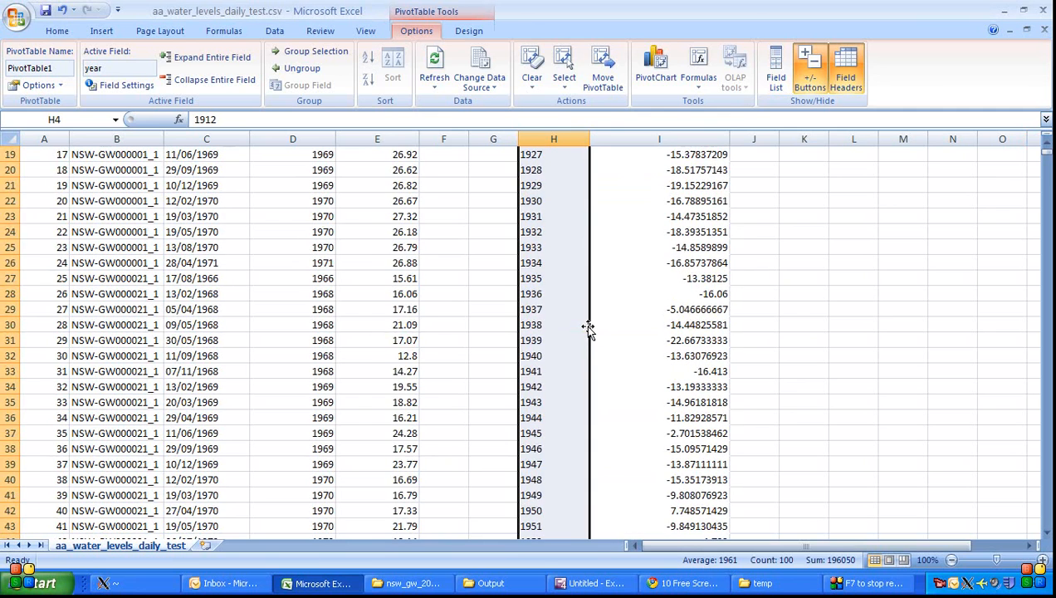
scroll(587, 328, "up", 1)
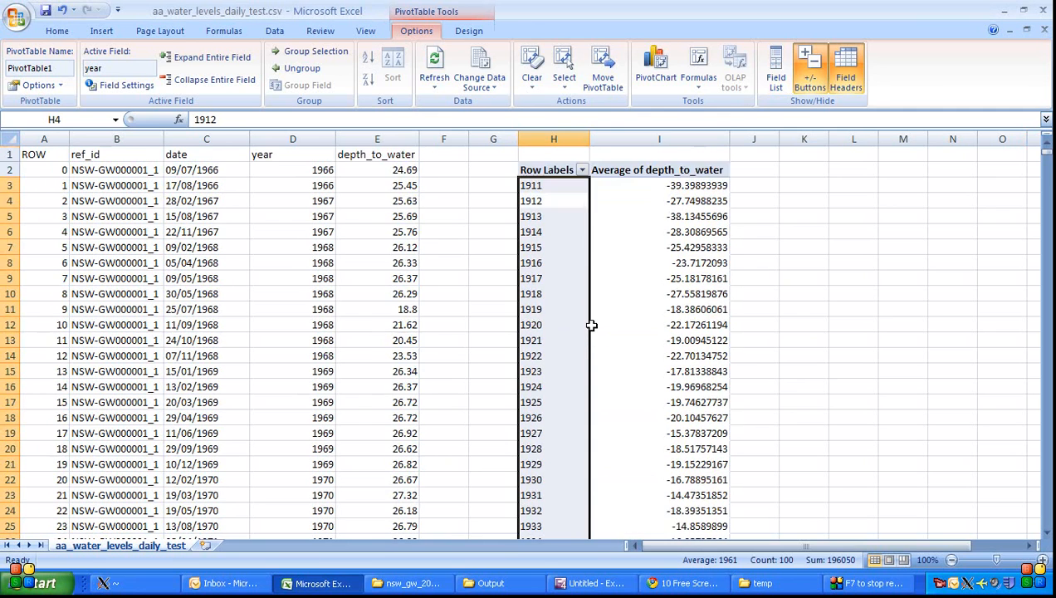
scroll(592, 324, "down", 7)
scroll(584, 314, "up", 3)
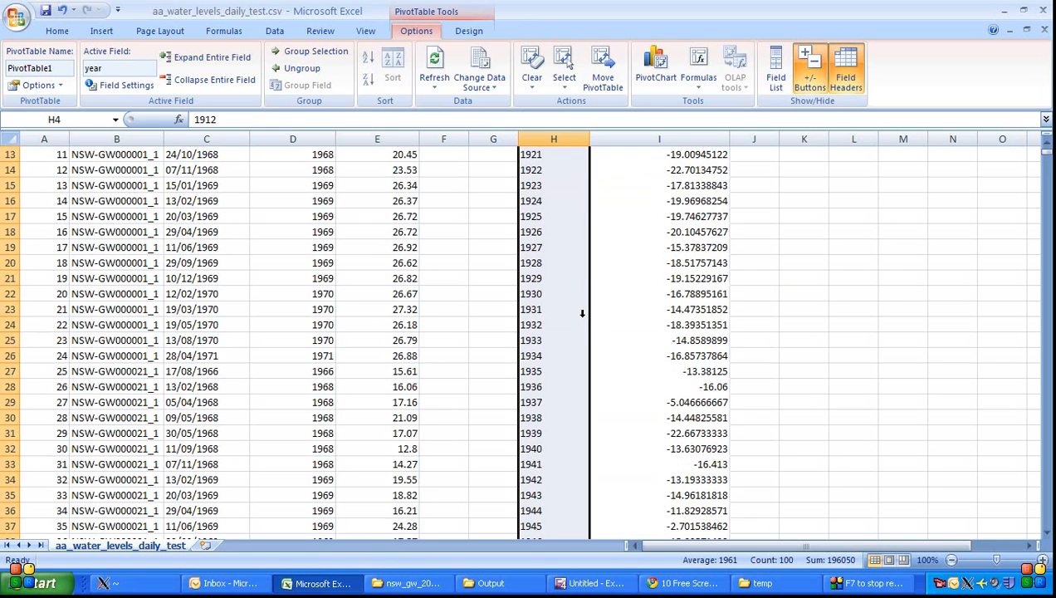
scroll(567, 251, "up", 4)
scroll(567, 261, "down", 11)
scroll(567, 266, "down", 18)
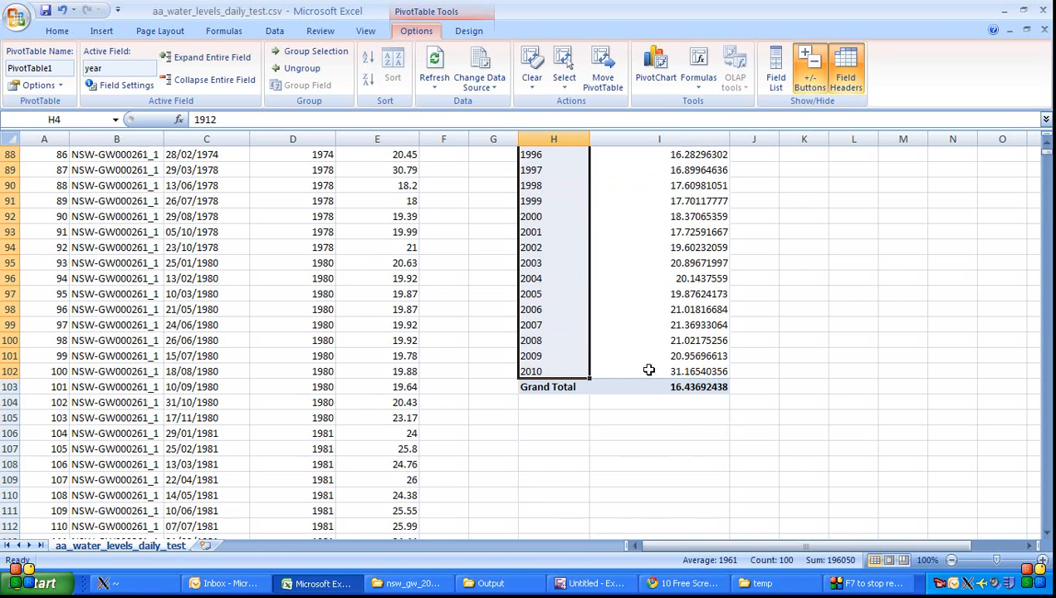
left_click(677, 370)
scroll(677, 370, "up", 20)
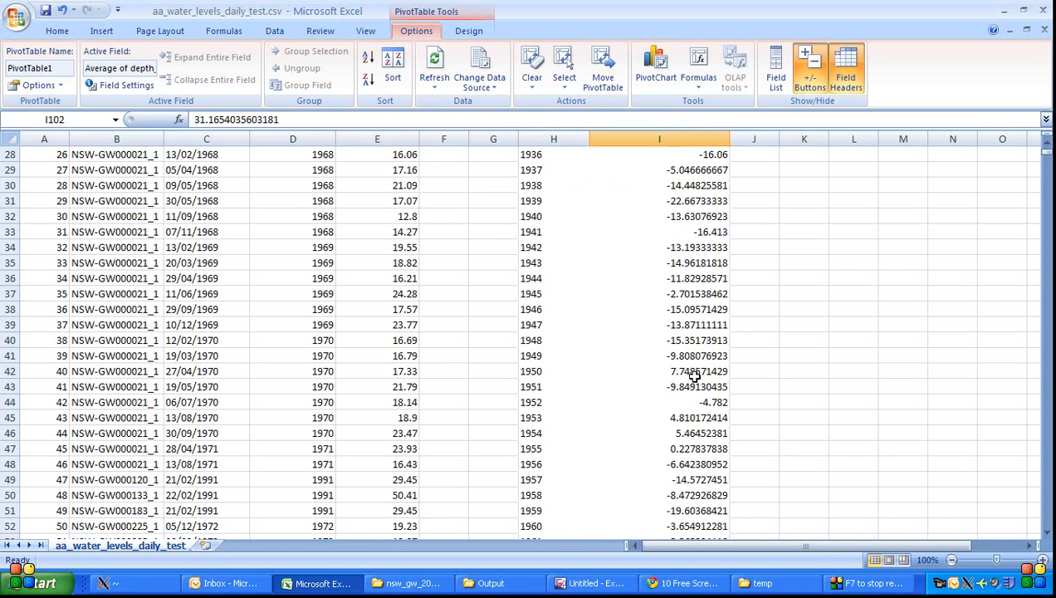
scroll(690, 444, "down", 19)
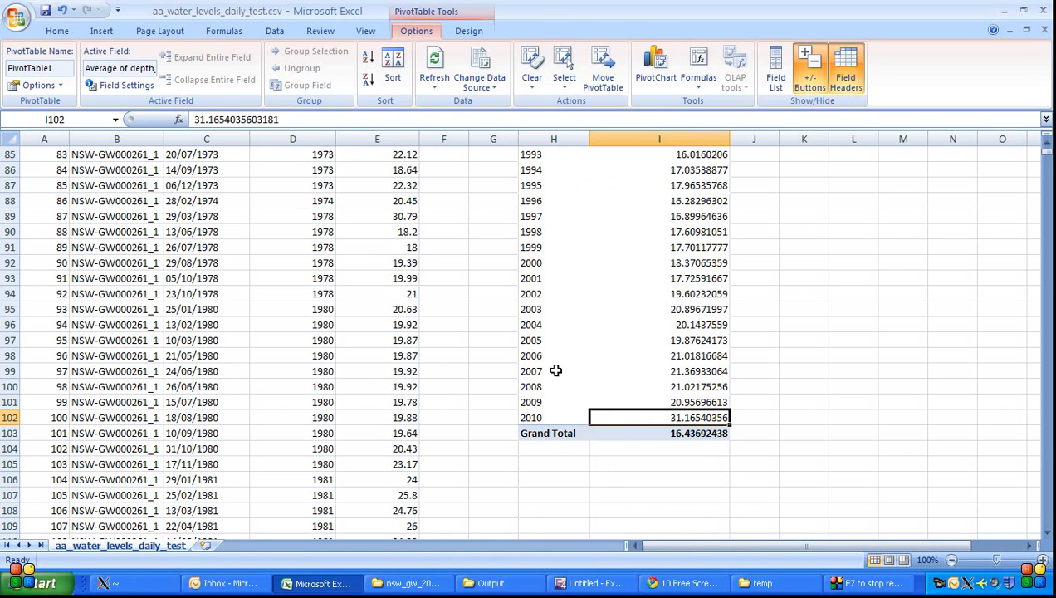
mouse_move(626, 399)
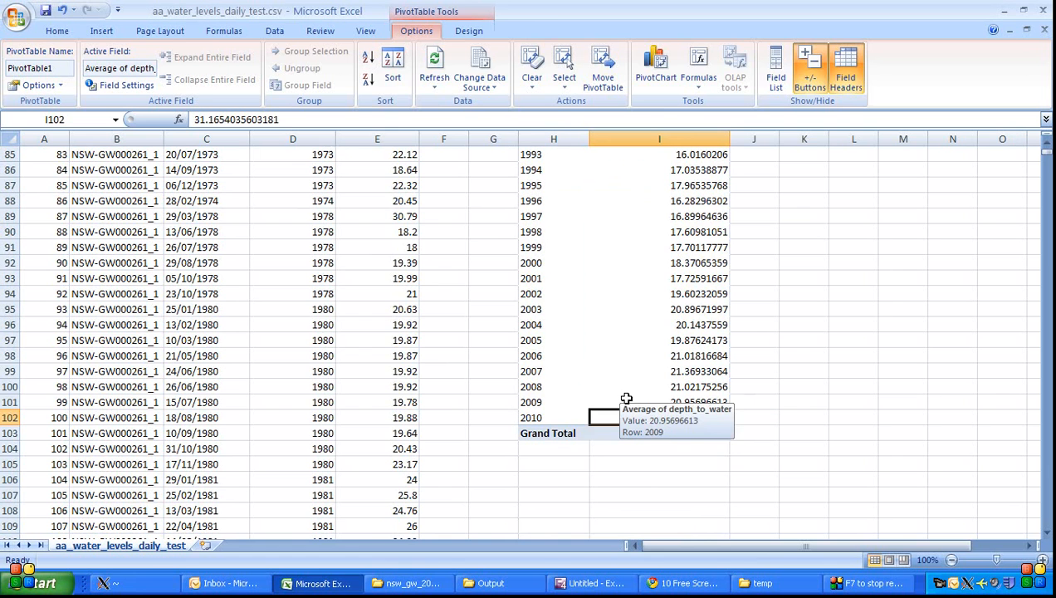
scroll(620, 397, "up", 20)
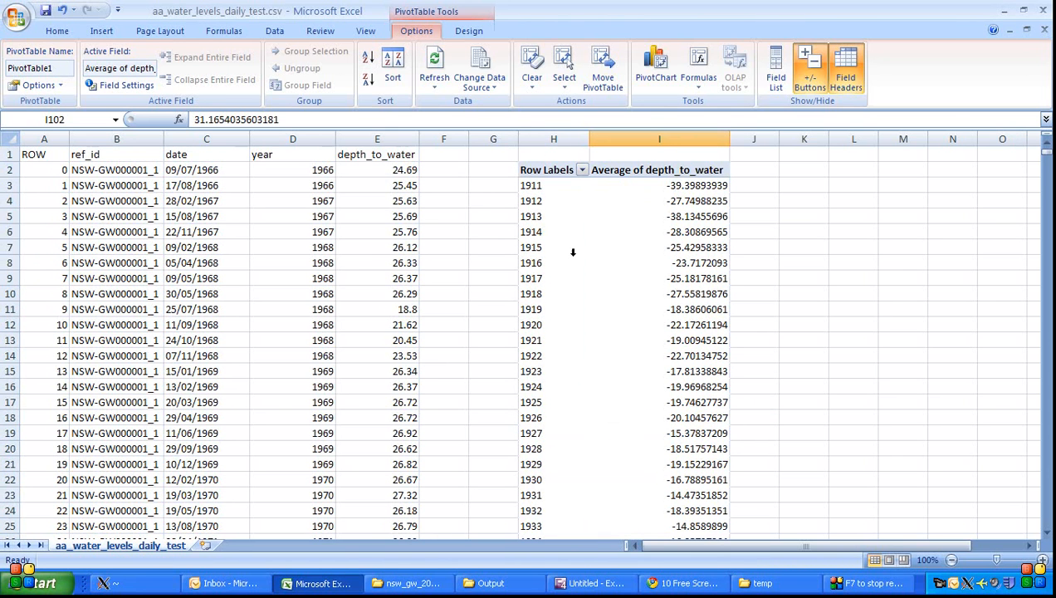
Undo the PivotTable and its field changes so only the source data columns remain on the worksheet
left_click(467, 174)
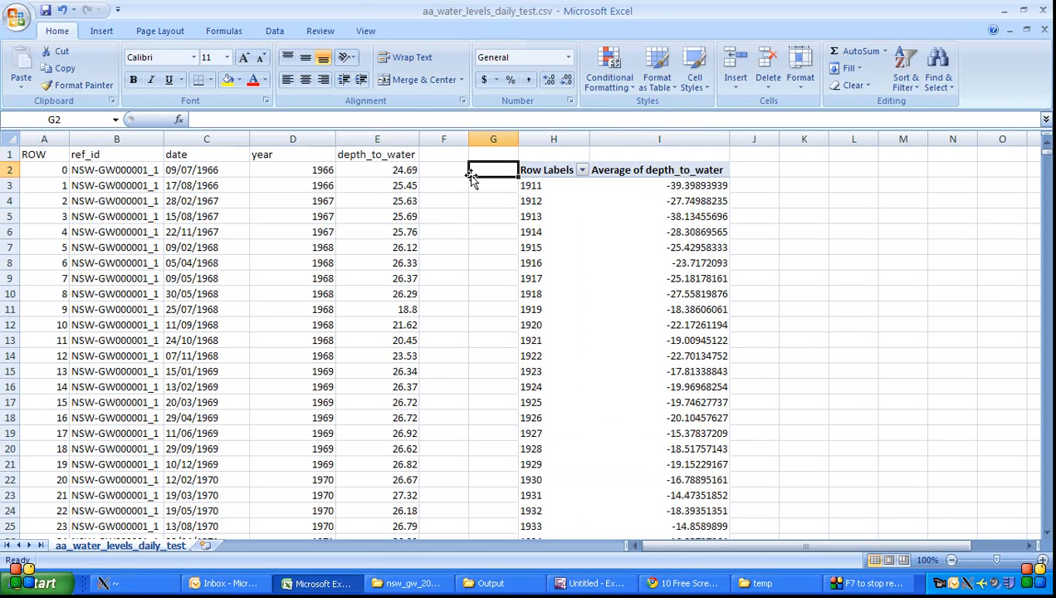
key("ctrl+z")
key("ctrl+z")
key("ctrl+z")
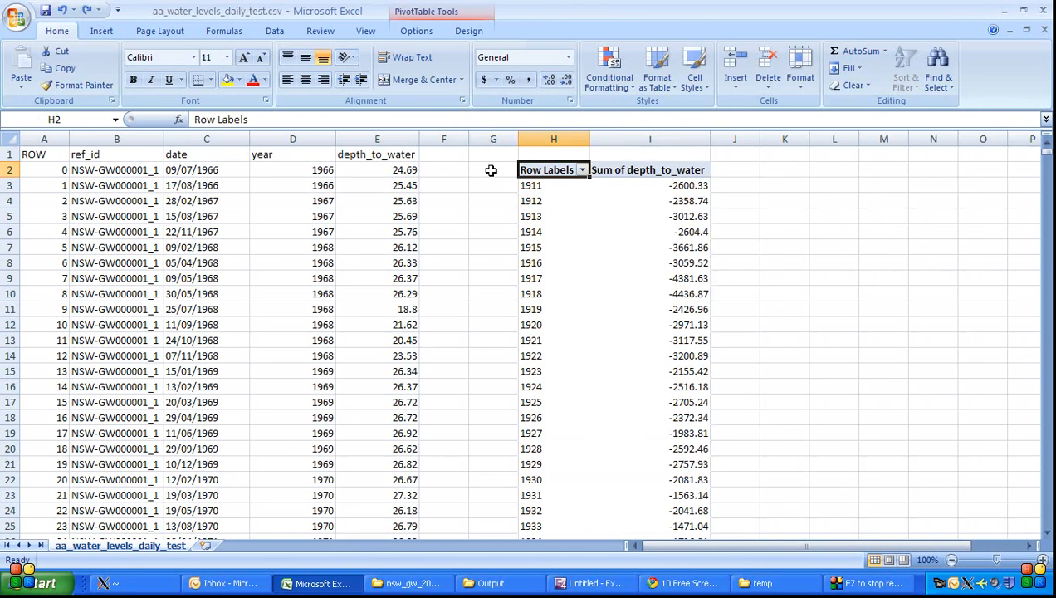
key("ctrl+z")
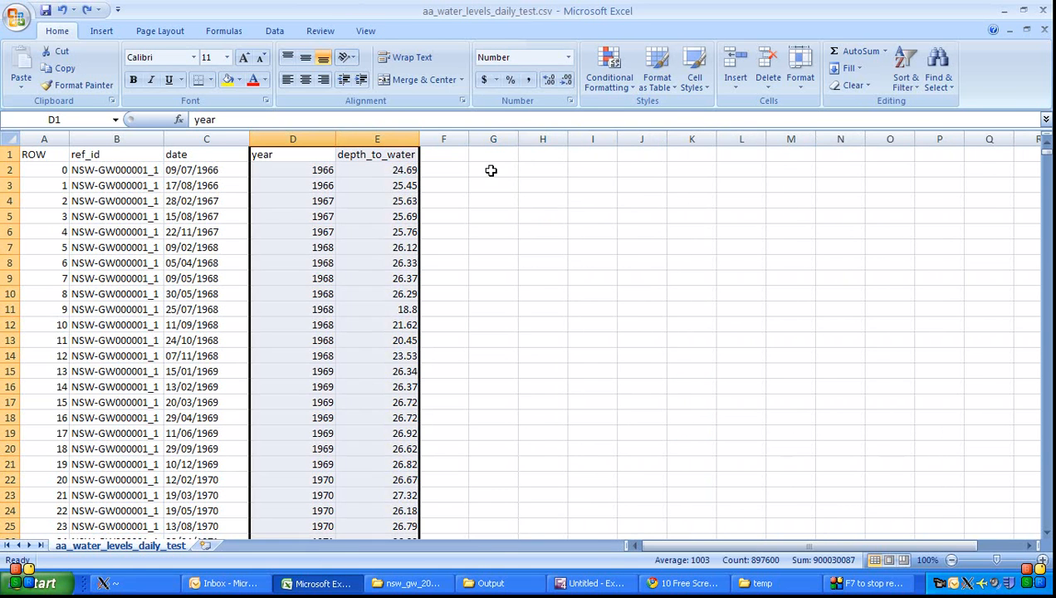
left_click(468, 166)
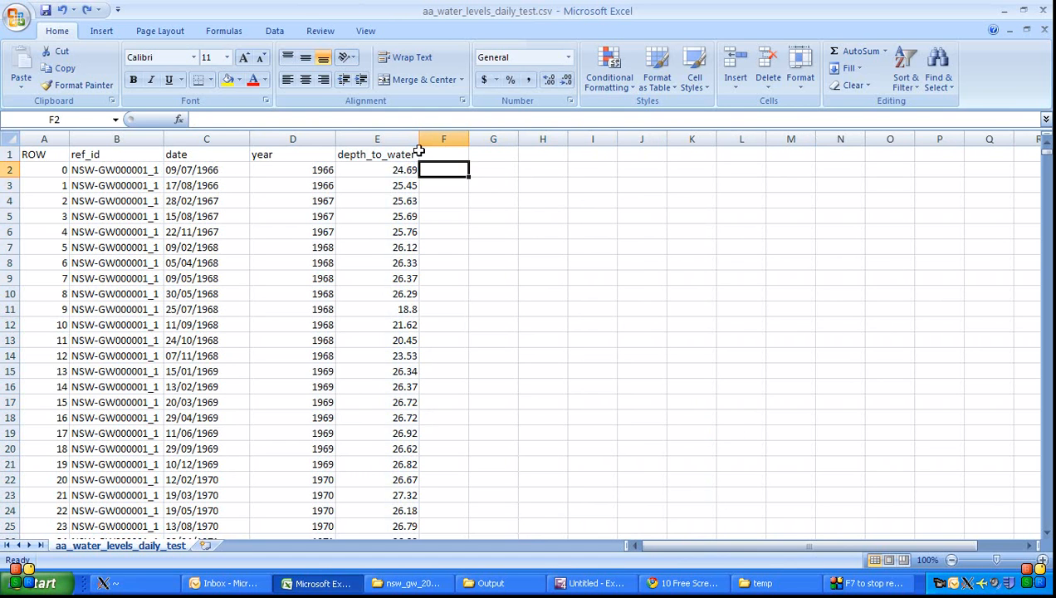
Insert a new column E before depth_to_water and enter the header "month" in E1
left_click(386, 139)
right_click(386, 139)
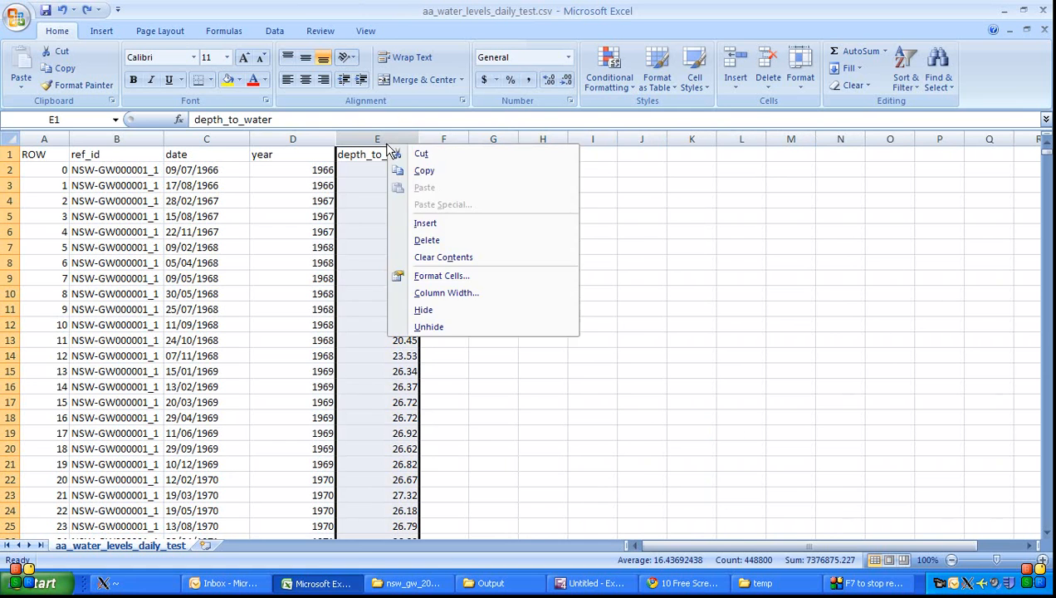
left_click(439, 226)
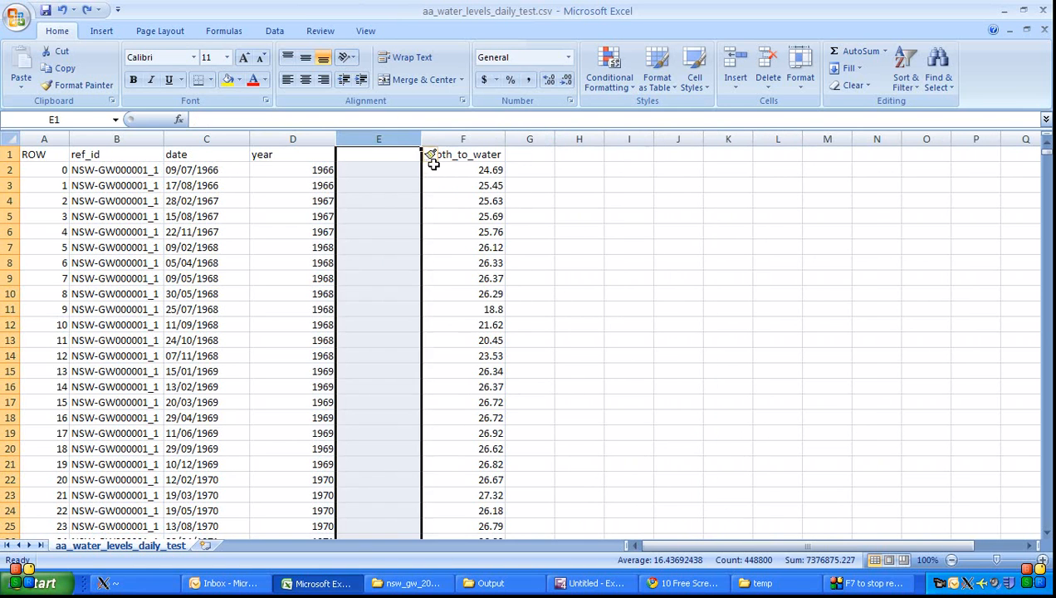
left_click(391, 156)
type("month")
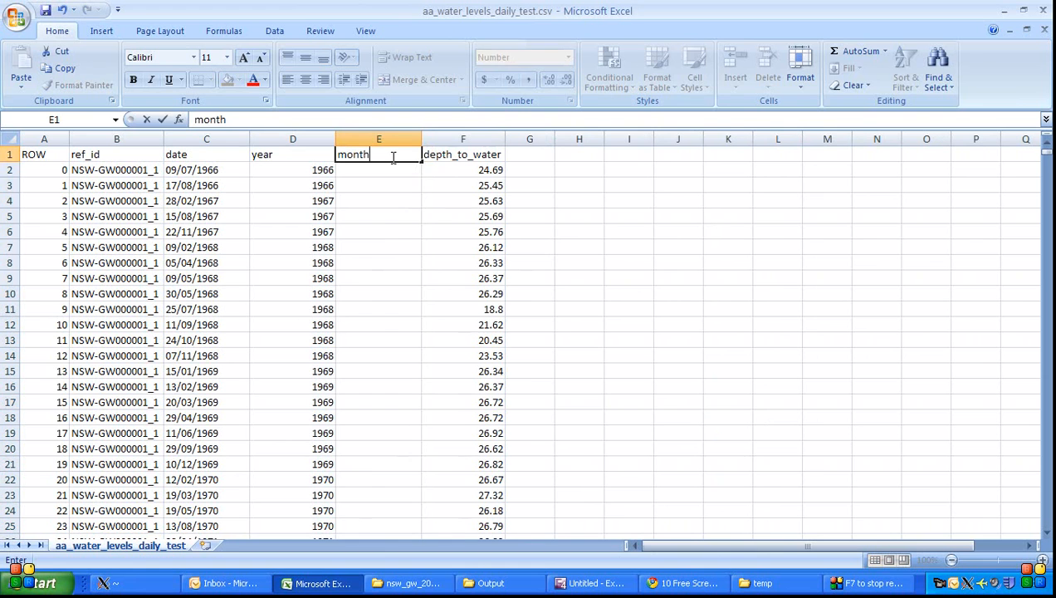
key("Return")
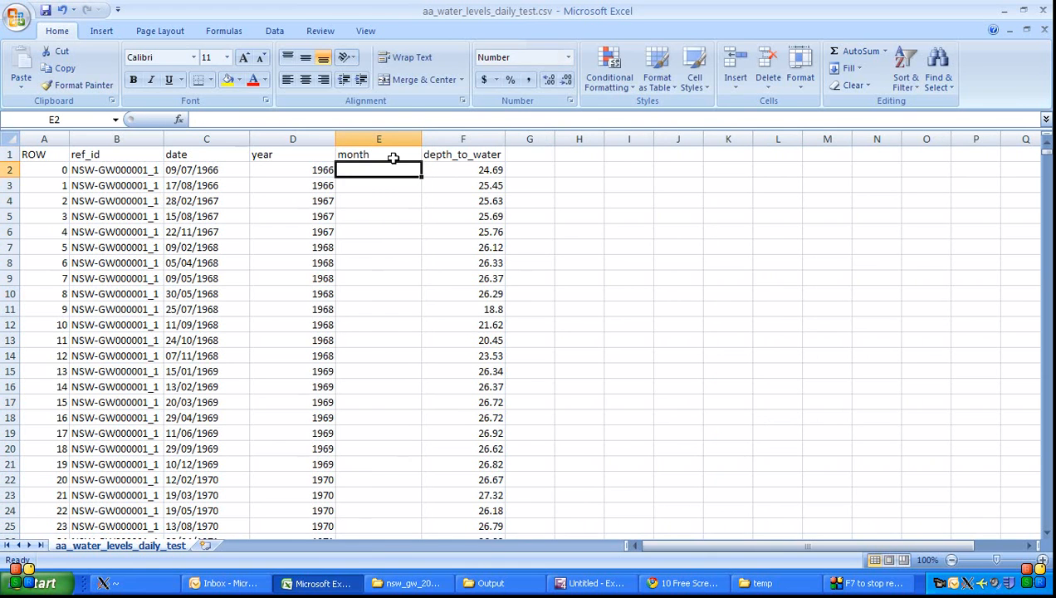
Enter the formula =MONTH(C2) in cell E2 to extract the month from the date
type("=month(")
left_click(208, 170)
type(")")
key("Return")
key("Up")
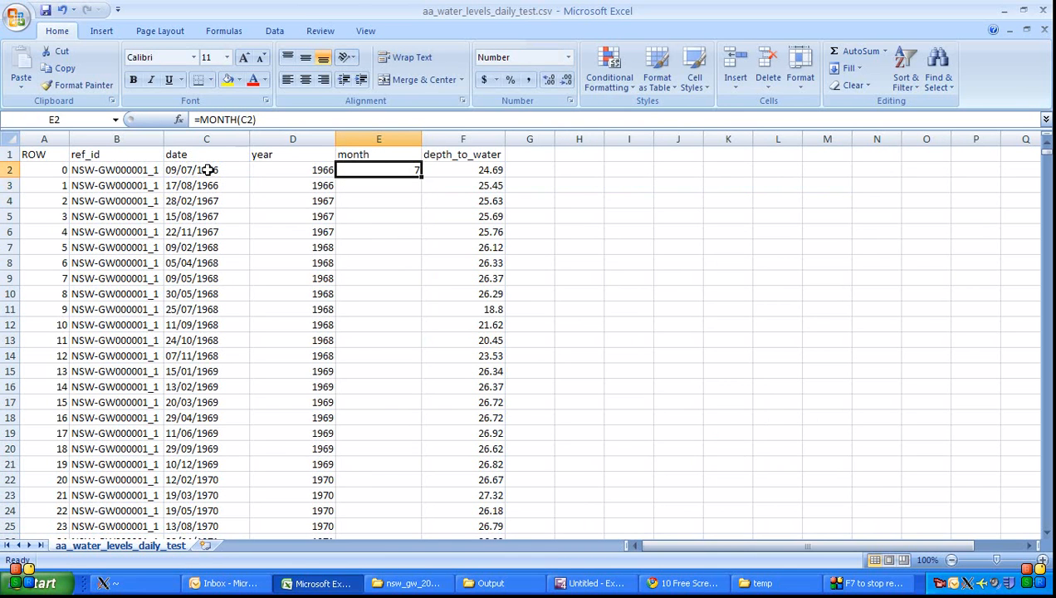
Copy the month formula from E2 down the column to the last data row, E448800
key("ctrl+c")
key("Left")
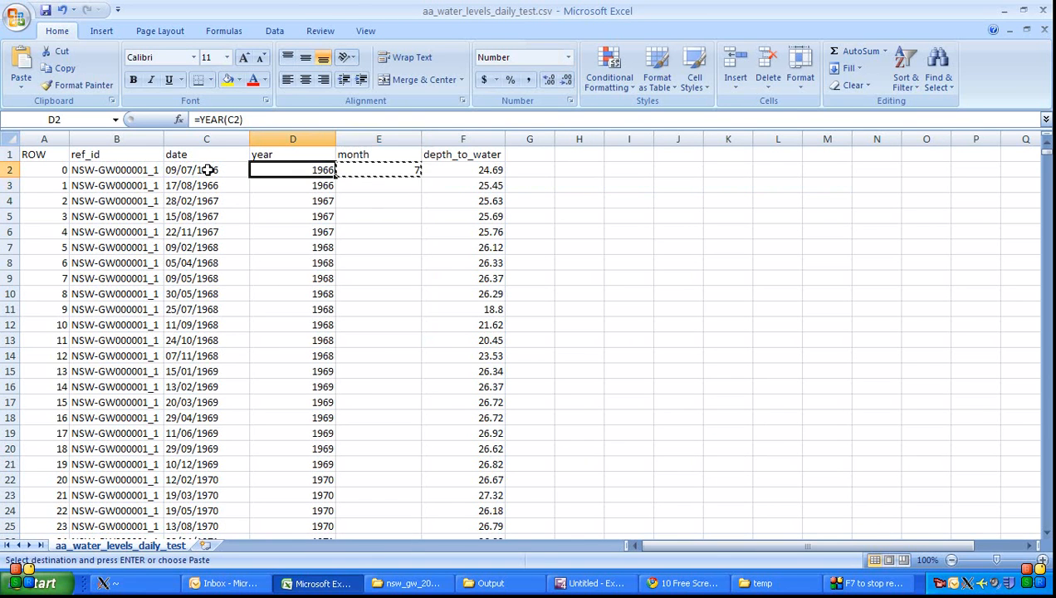
key("ctrl+Down")
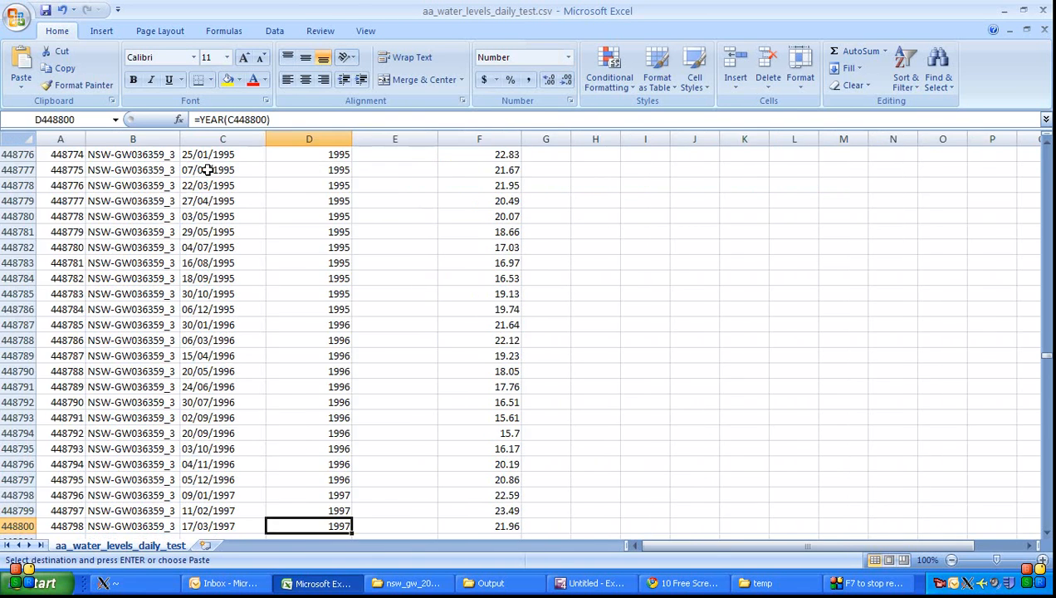
key("Right")
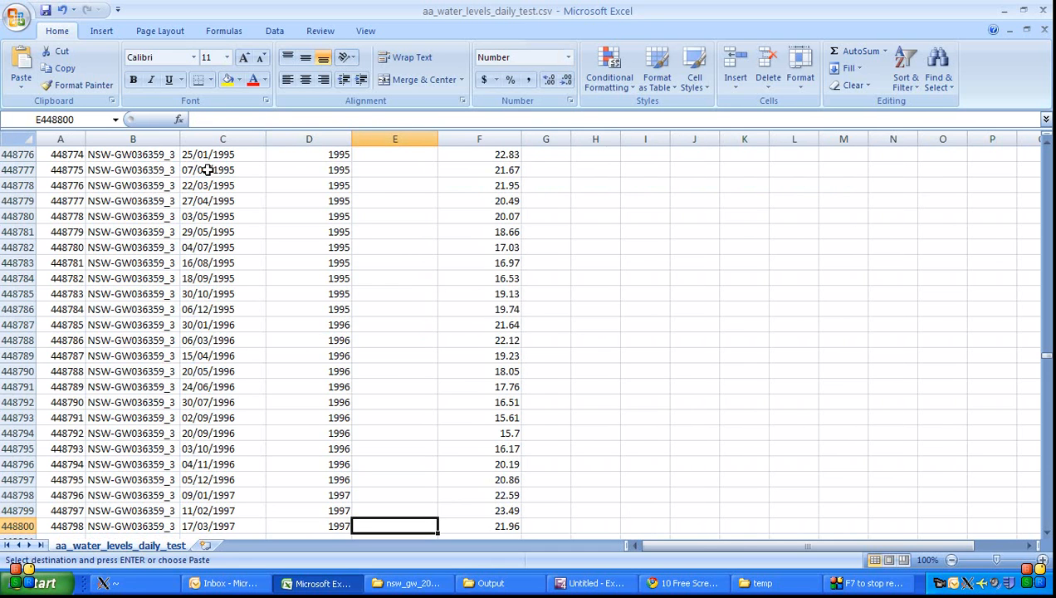
key("ctrl+shift+Up")
key("ctrl+v")
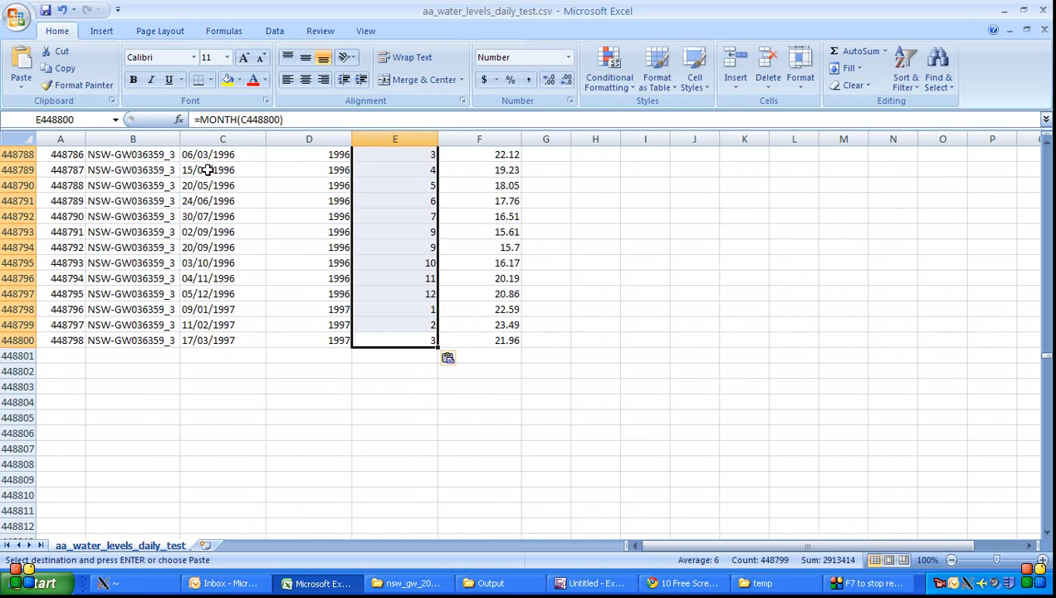
key("ctrl+Up")
key("Down")
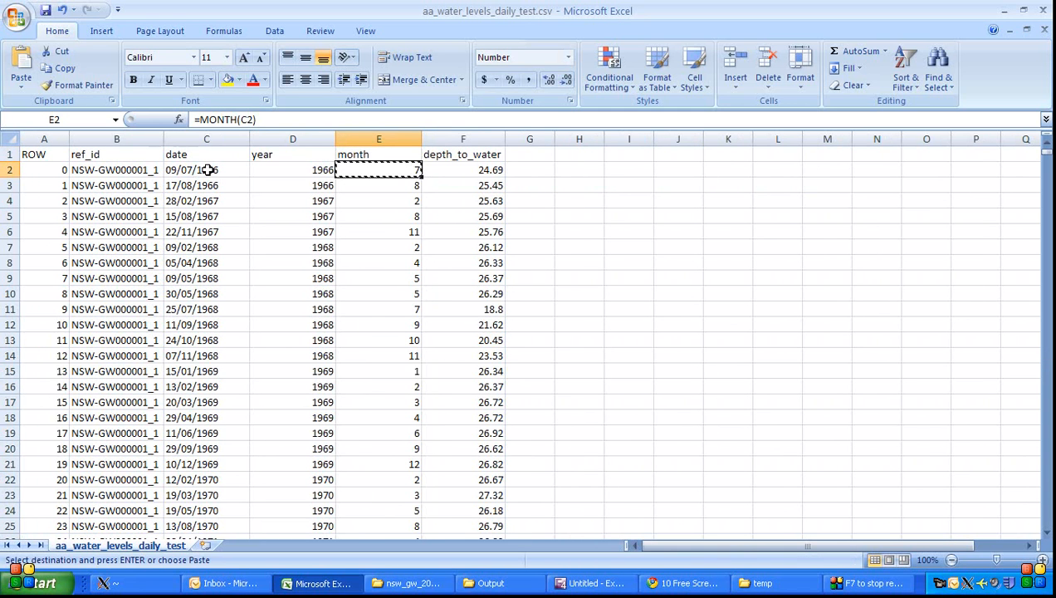
key("Escape")
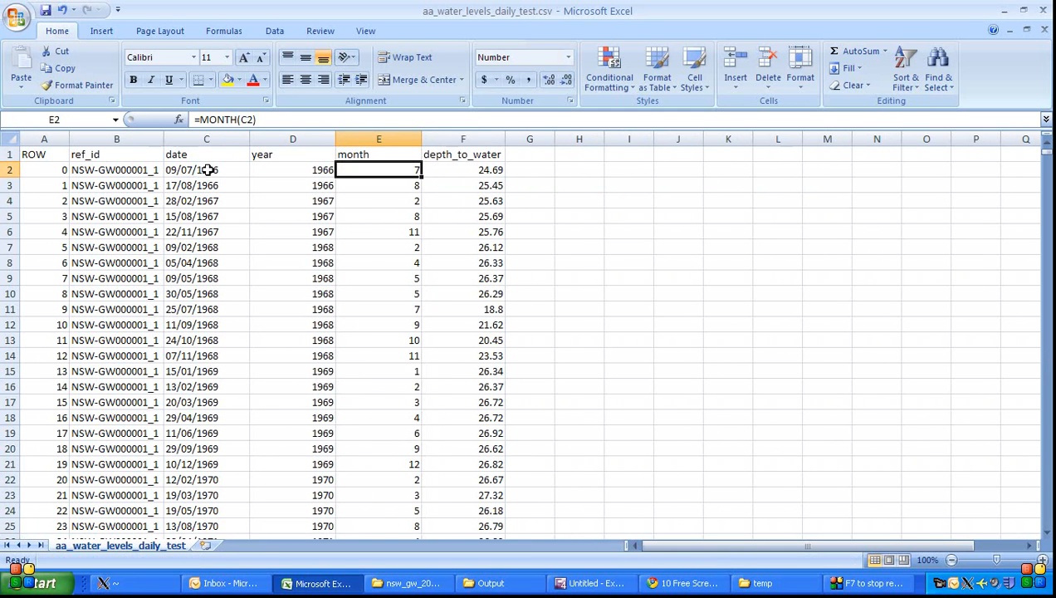
Select the year, month and depth_to_water data with headers, D1:F448800, and start creating a PivotTable from it
left_click(306, 154)
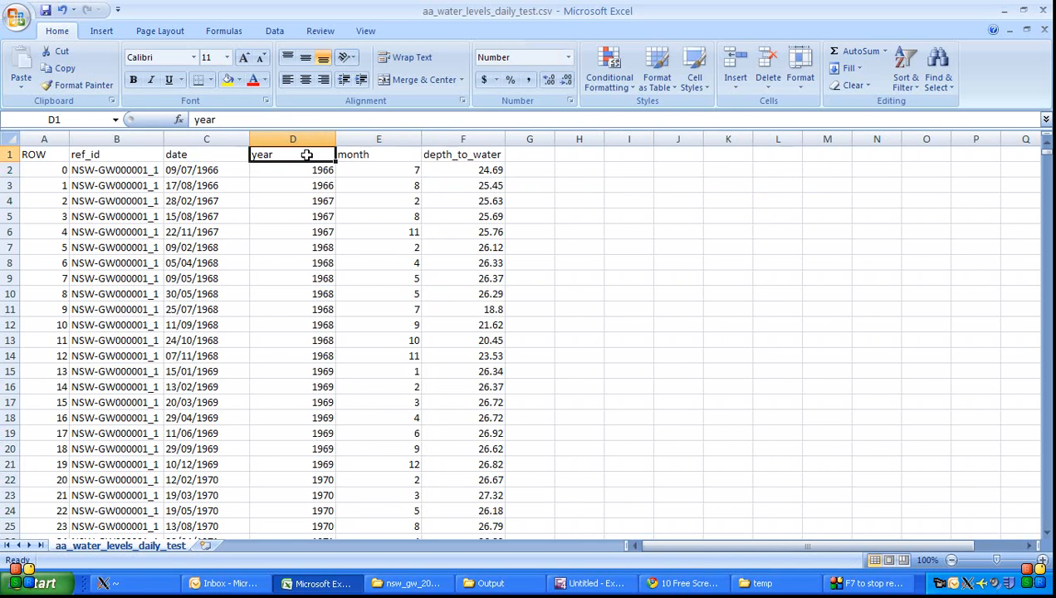
key("shift+Right")
key("shift+Right")
key("ctrl+shift+Down")
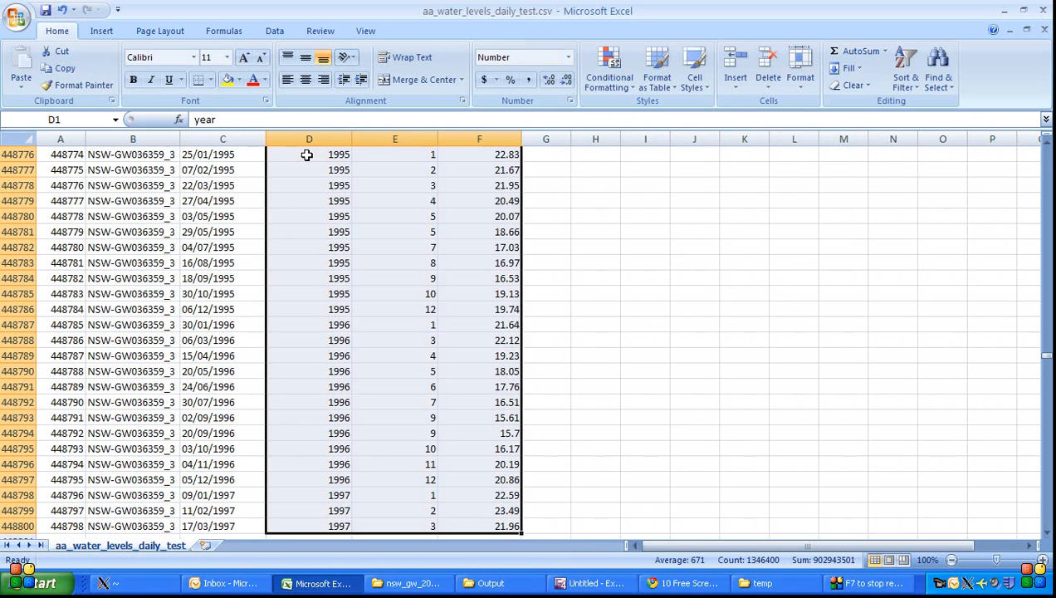
left_click(101, 31)
left_click(37, 73)
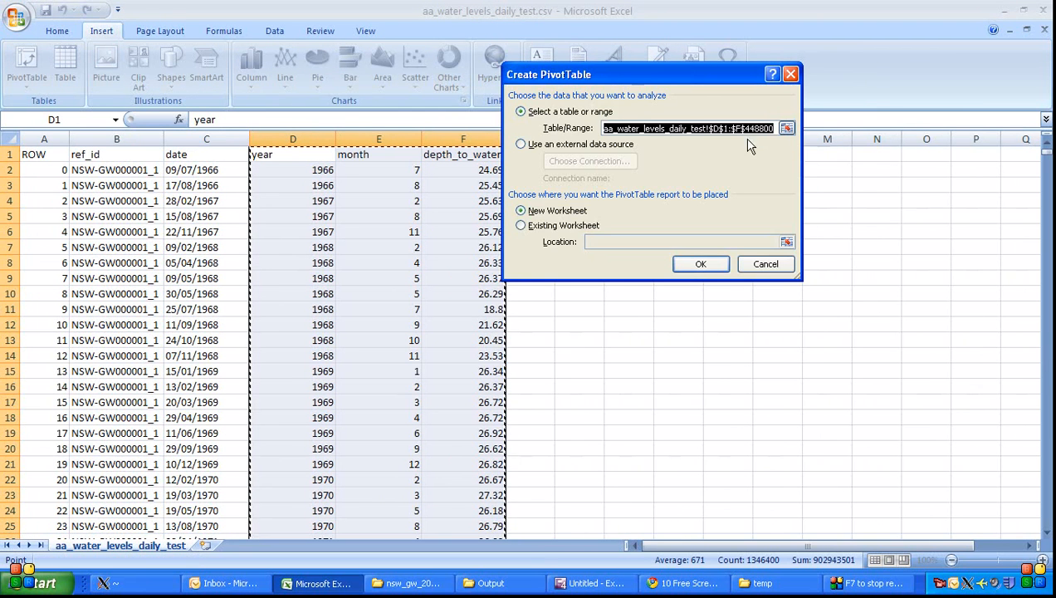
Place the PivotTable on the existing worksheet at cell H2 and create it
left_click(563, 225)
left_click(656, 242)
left_click(786, 241)
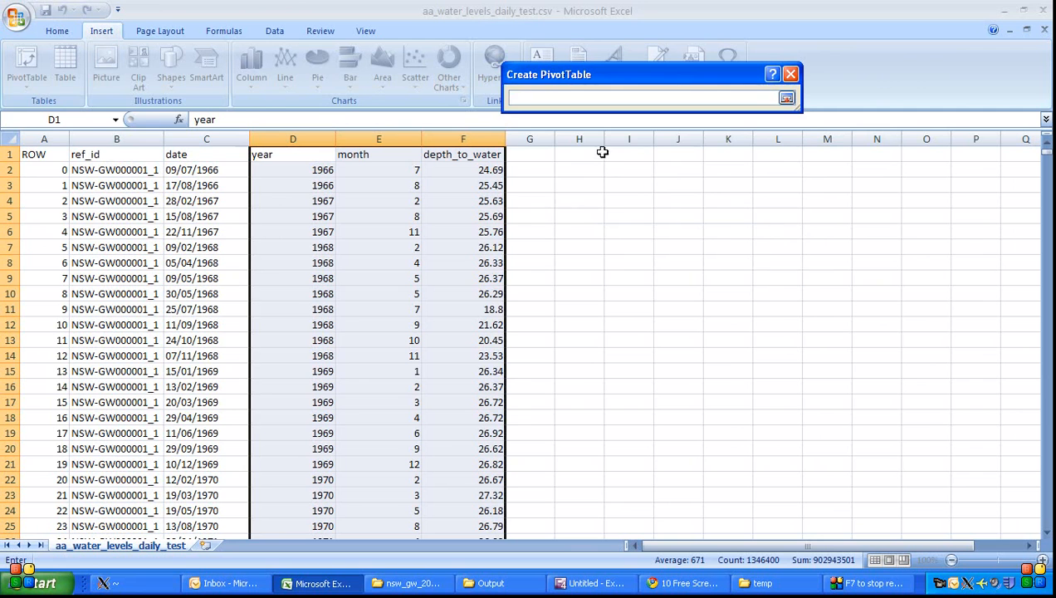
left_click(586, 169)
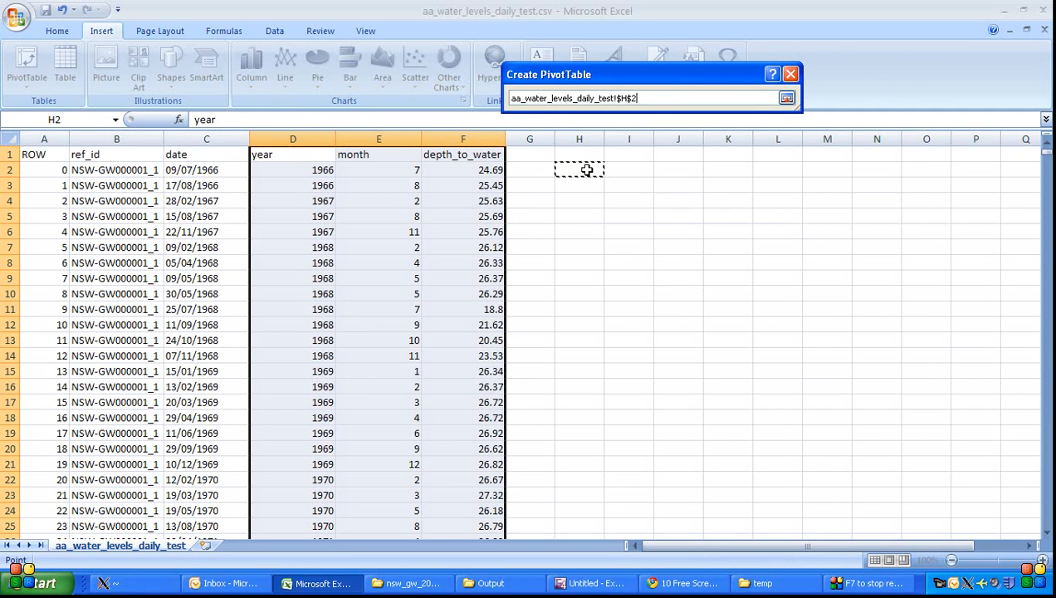
key("Return")
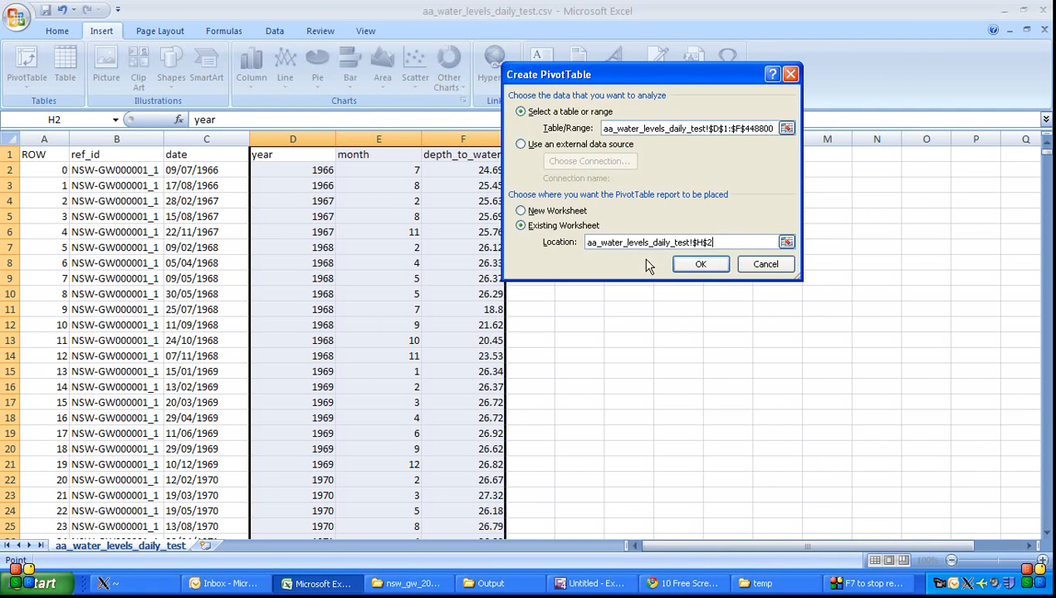
left_click(699, 263)
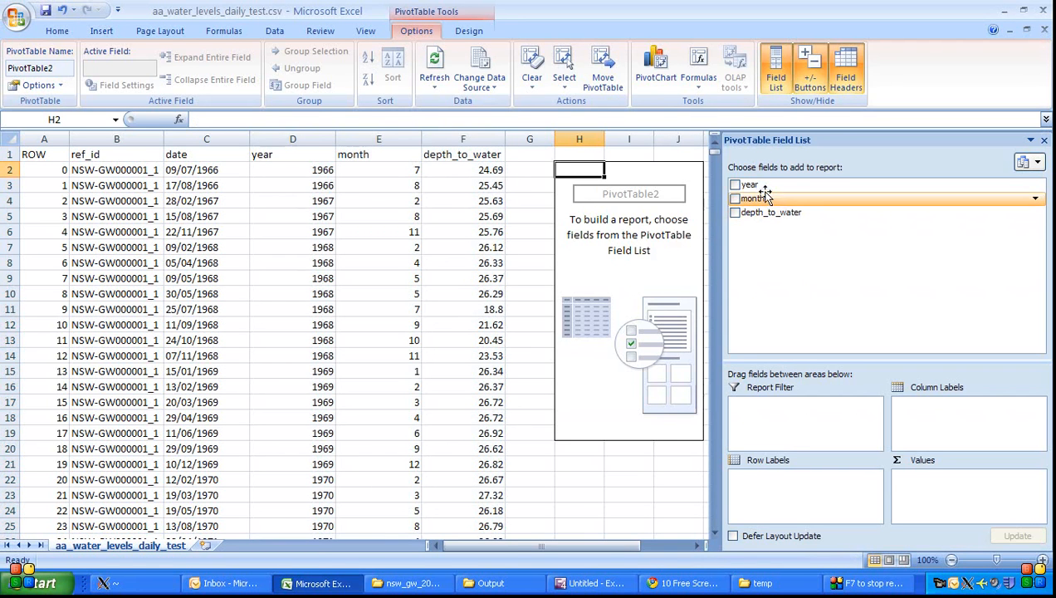
Lay out the PivotTable with year as row labels, month as column labels and depth_to_water as values
left_click_drag(751, 184, 775, 486)
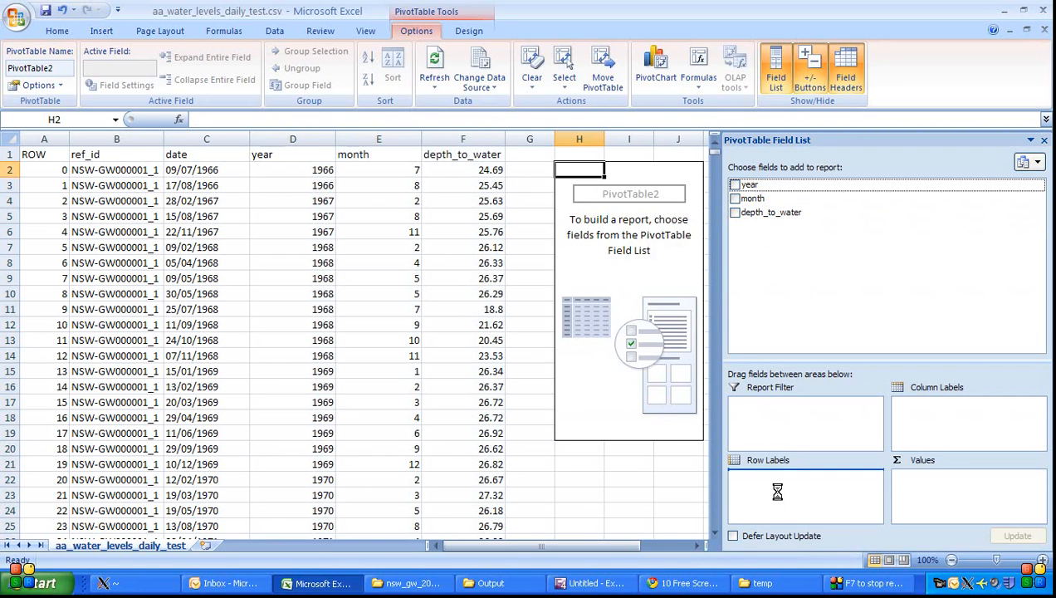
left_click_drag(768, 199, 928, 413)
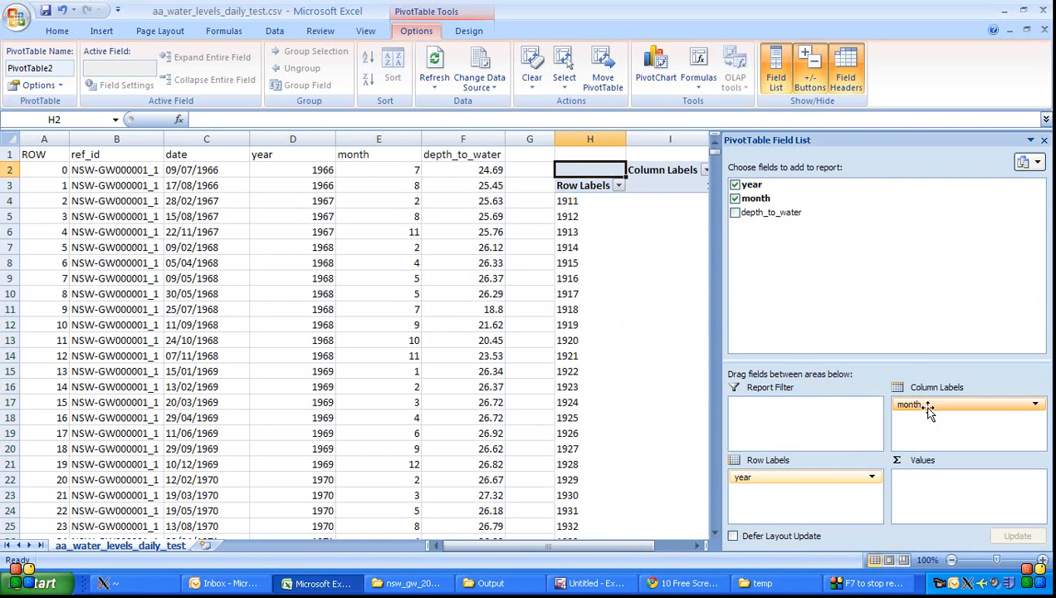
left_click_drag(779, 213, 935, 490)
Summarize the depth_to_water values by Average and close the PivotTable field list
left_click(1035, 480)
left_click(964, 463)
left_click(552, 206)
left_click(679, 278)
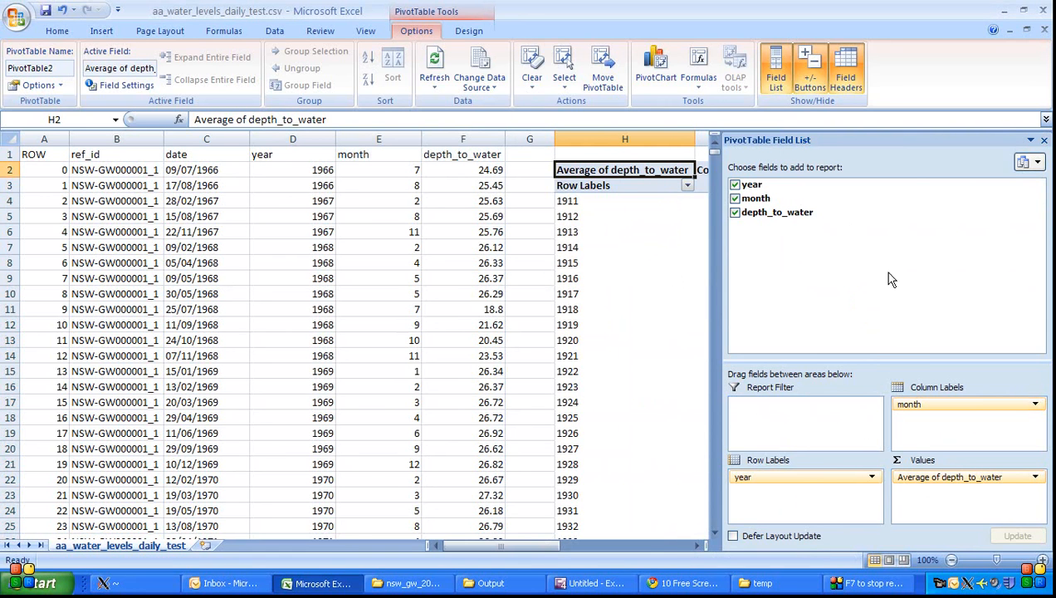
left_click(1043, 139)
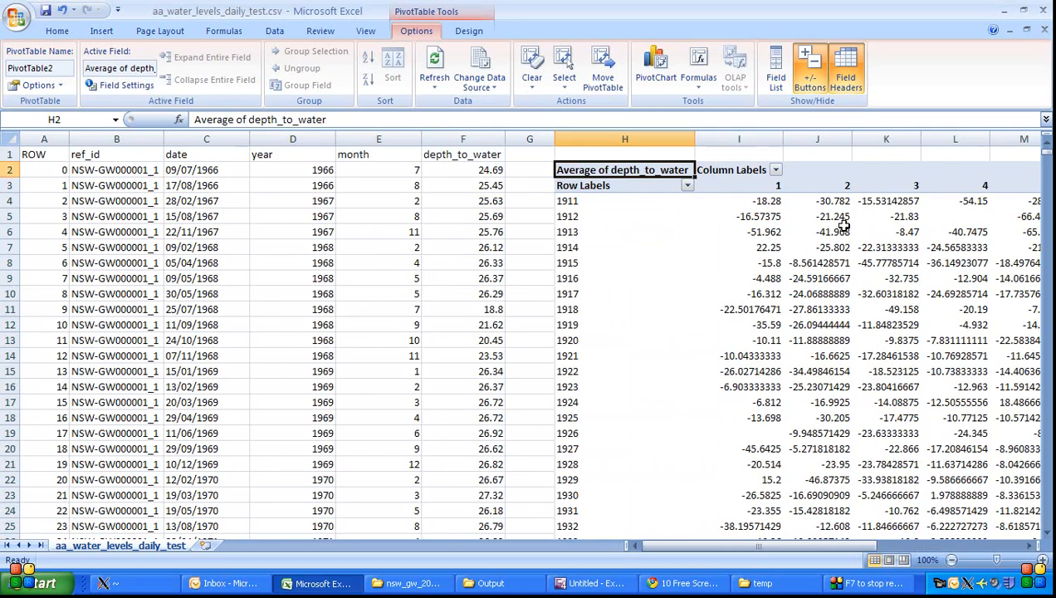
Examine the PivotTable's headings and values across all month columns to the Grand Total column and return to H2
key("Right")
key("Right")
key("Right")
key("Right")
key("Right")
key("Right")
key("Right")
key("Right")
key("Right")
key("Right")
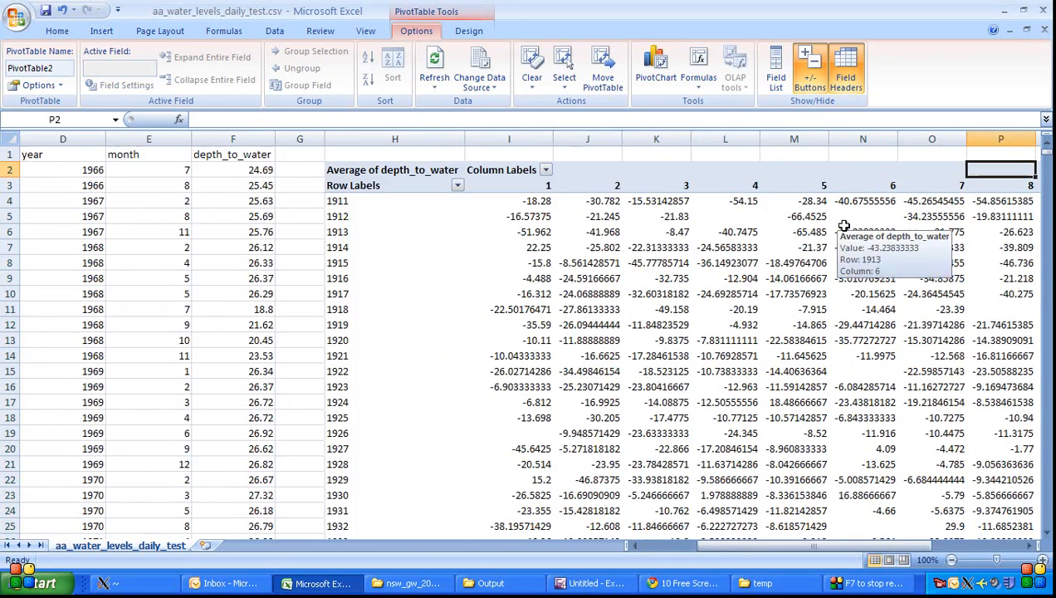
key("Right")
key("Right")
key("Right")
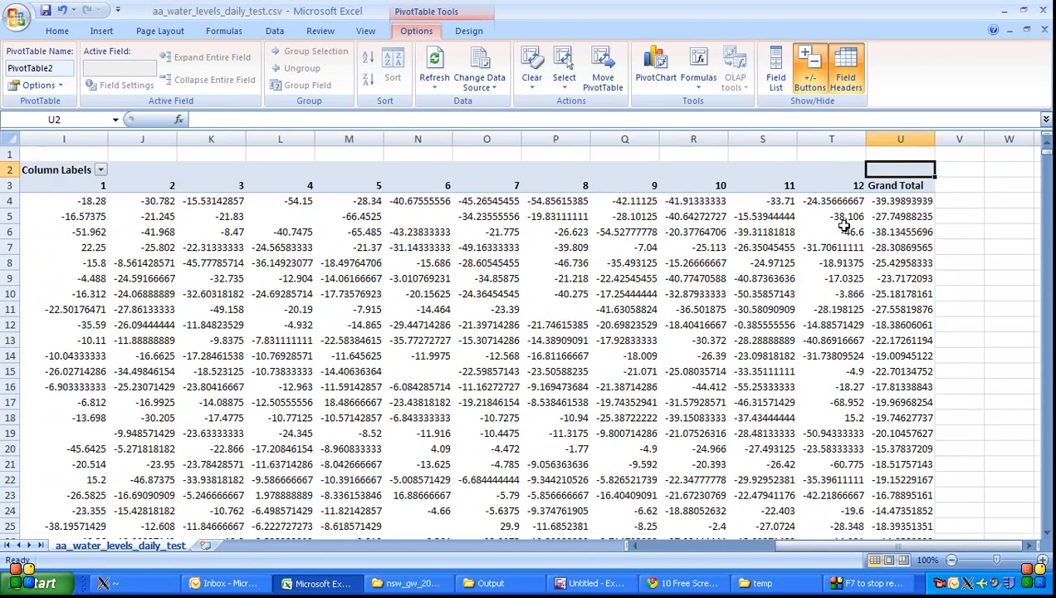
key("Left")
key("Left")
key("Left")
key("Left")
key("Left")
key("Left")
key("Left")
key("Left")
key("Left")
key("Left")
key("Left")
key("Left")
key("Left")
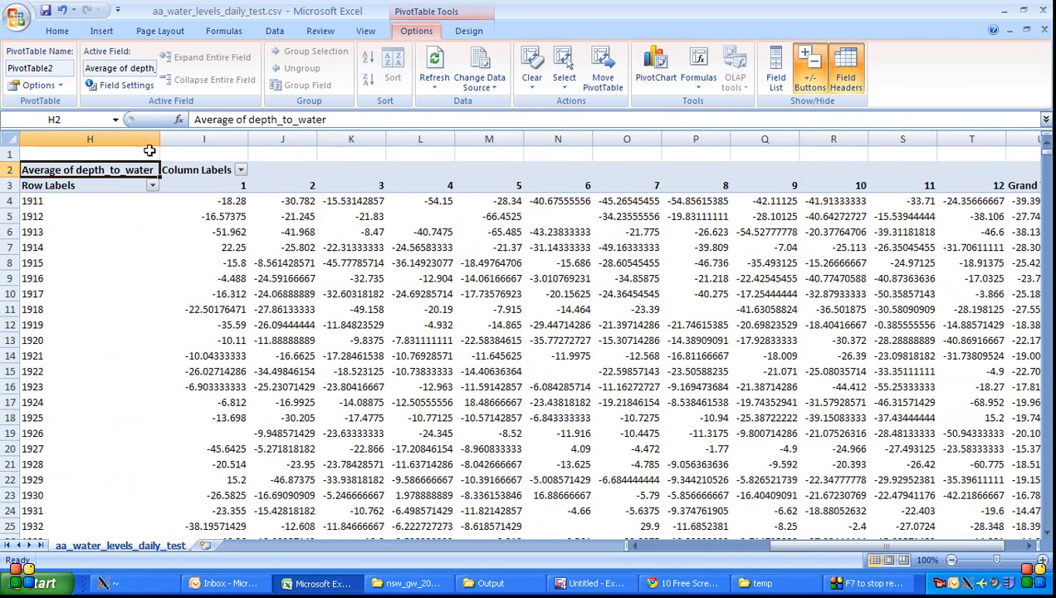
Set the font size of PivotTable columns H to U to 9 and fit the column widths to their contents
left_click_drag(136, 134, 938, 139)
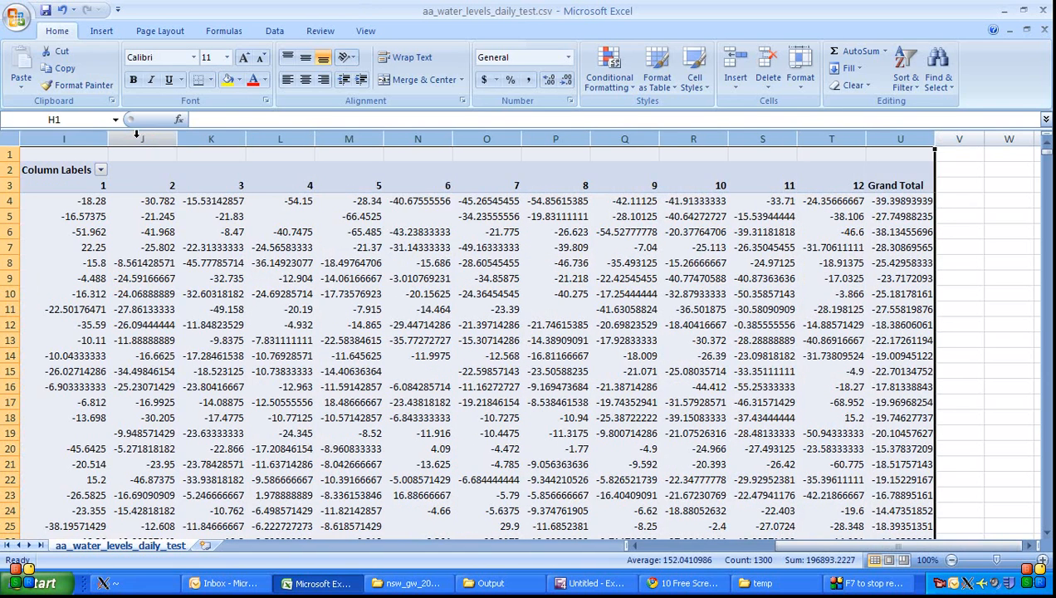
left_click(228, 58)
left_click(212, 88)
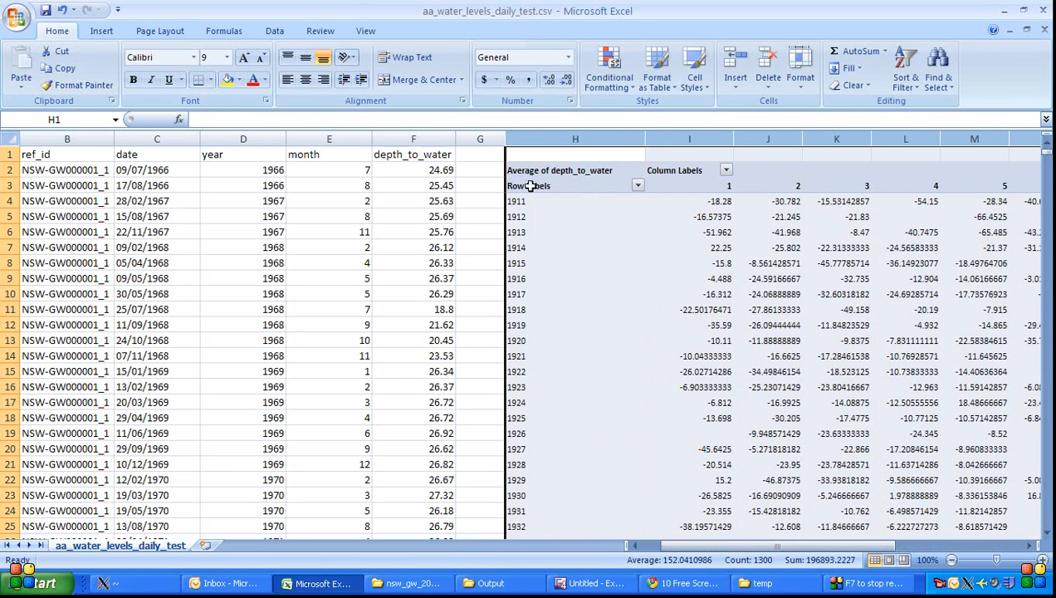
left_click(736, 137)
Review the average depths across the month columns and down the years to the Grand Total row
left_click(739, 232)
key("Right")
key("Right")
key("Right")
key("Right")
key("Right")
key("Right")
key("Right")
key("Right")
key("Right")
key("Right")
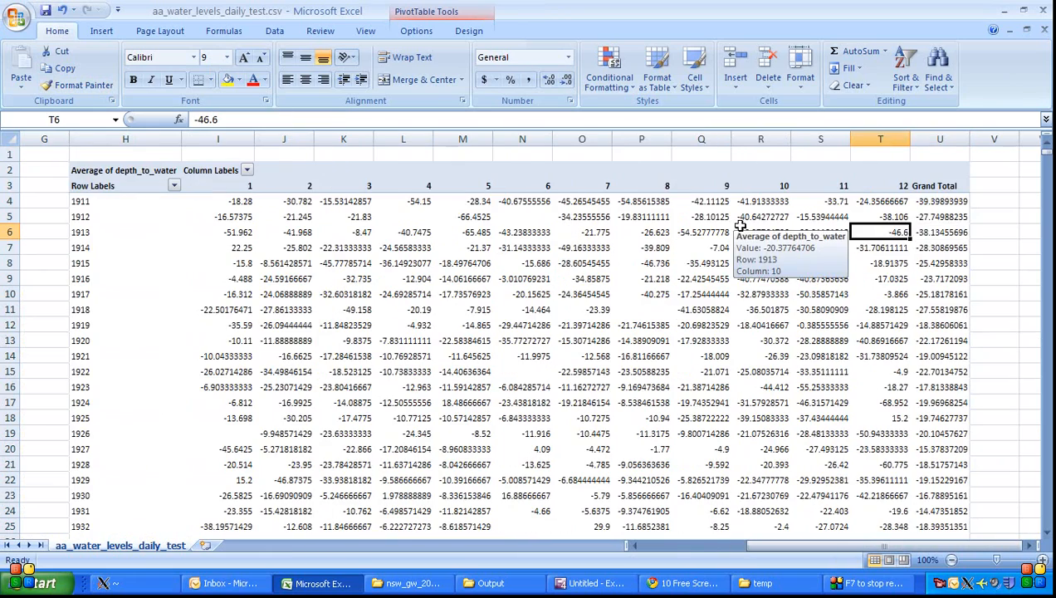
scroll(636, 275, "down", 13)
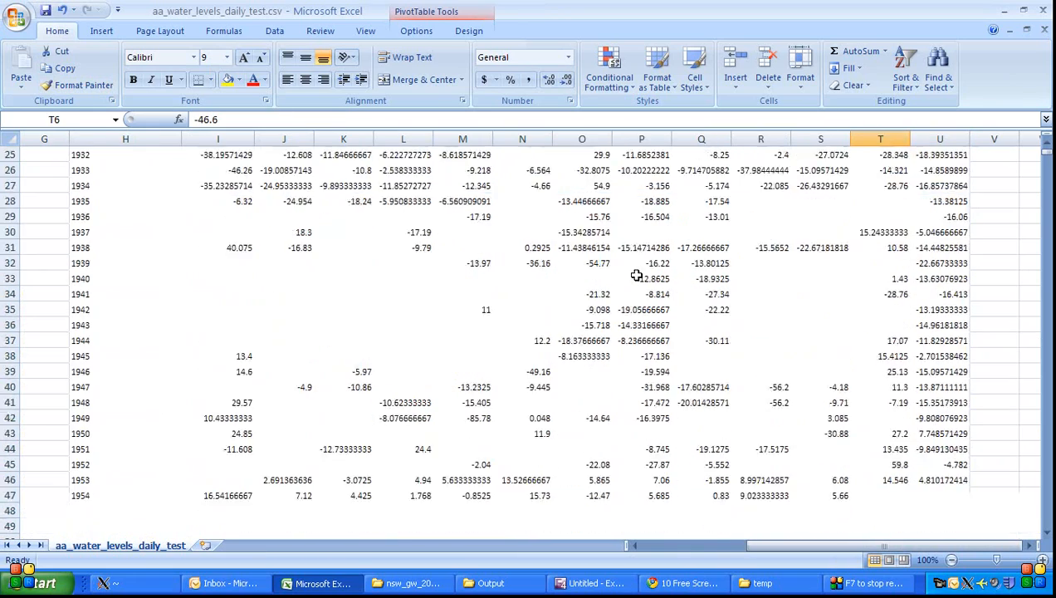
scroll(636, 274, "down", 14)
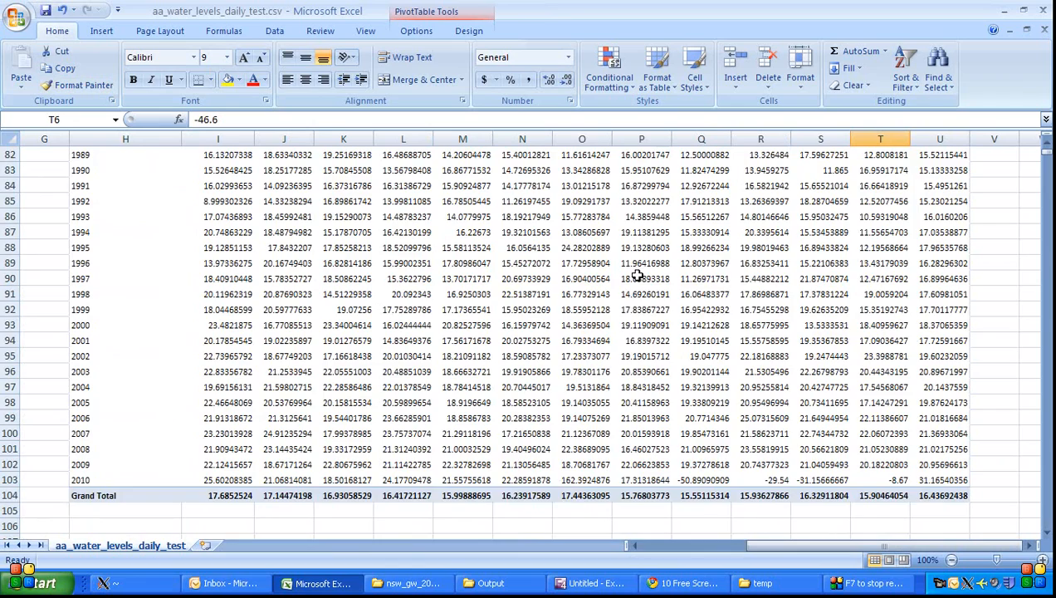
scroll(166, 310, "up", 15)
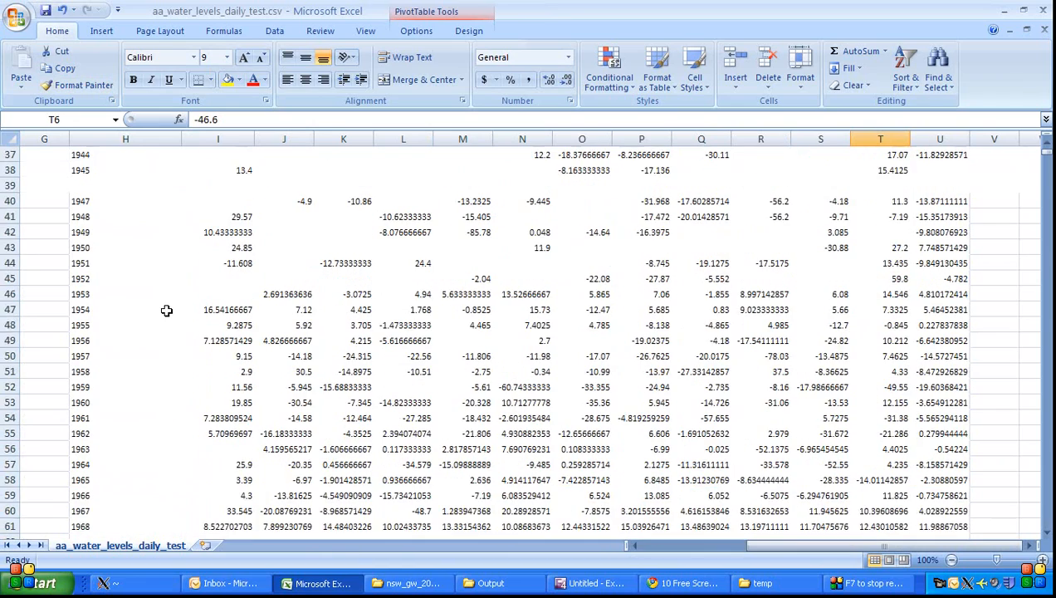
scroll(153, 377, "down", 9)
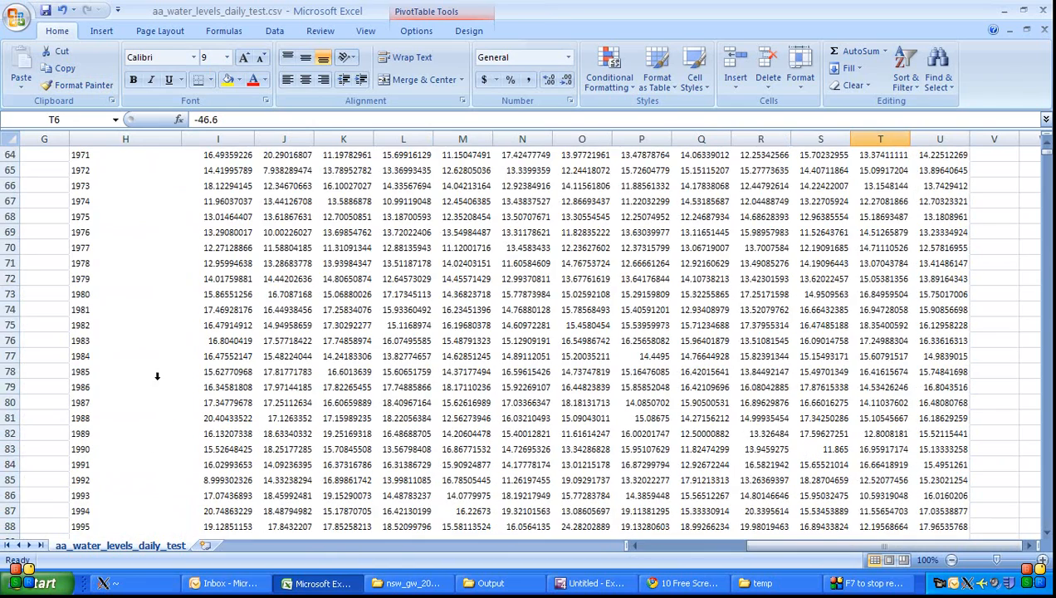
left_click(538, 342)
scroll(746, 349, "down", 1)
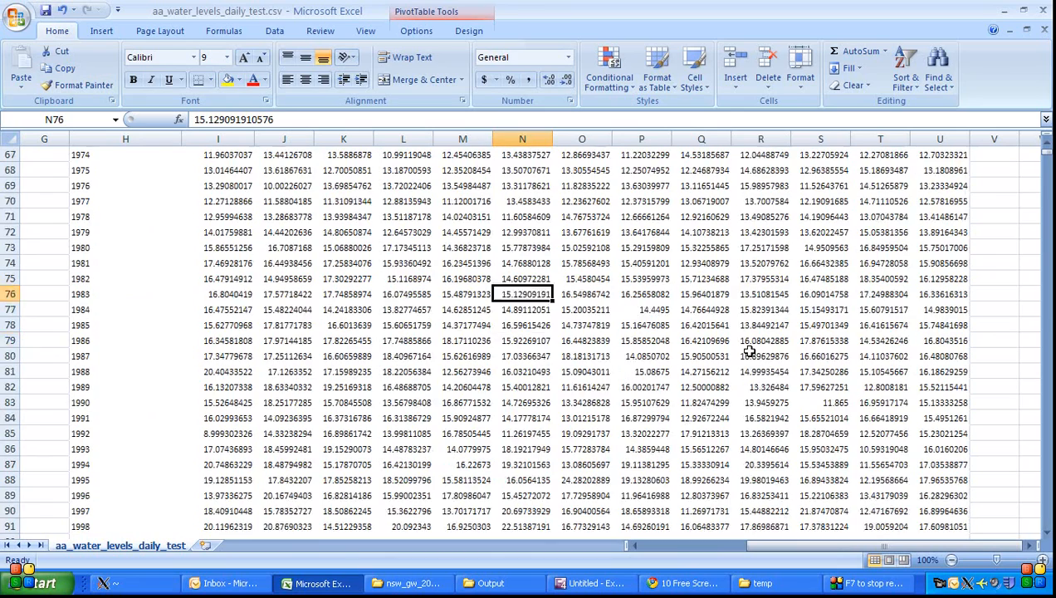
scroll(749, 351, "down", 5)
mouse_move(749, 351)
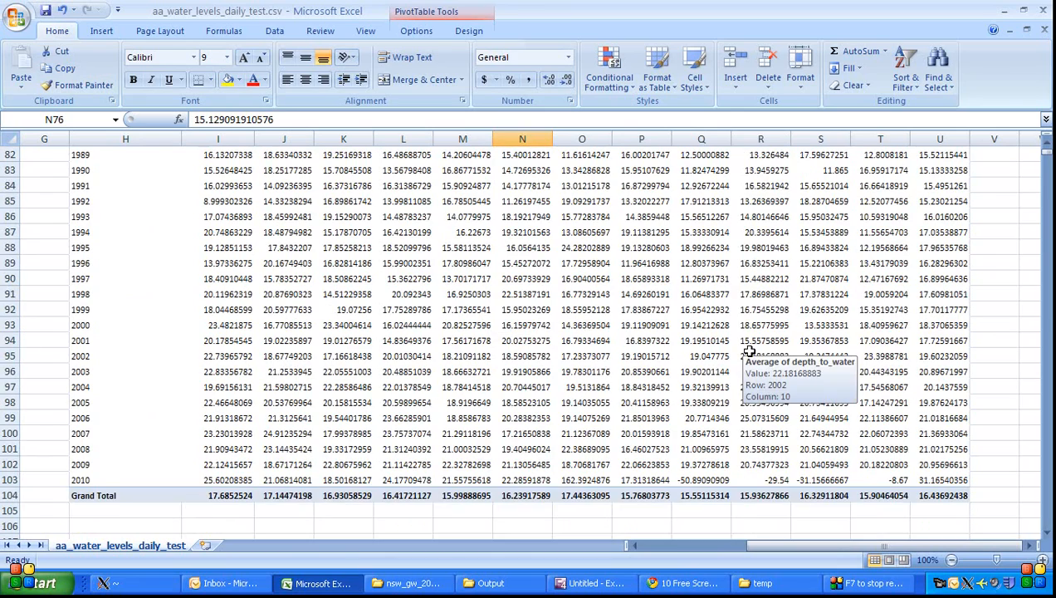